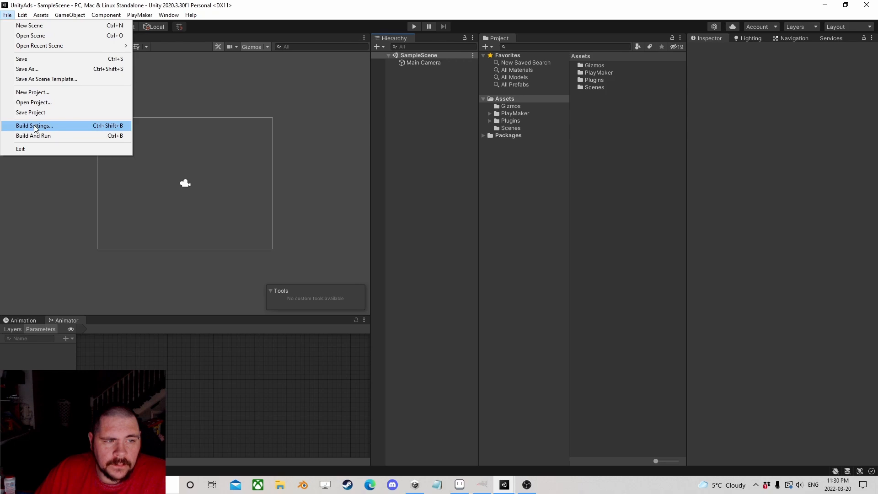
# Switch the project's build platform to Android in the Build Settings
pyautogui.click(35, 126)
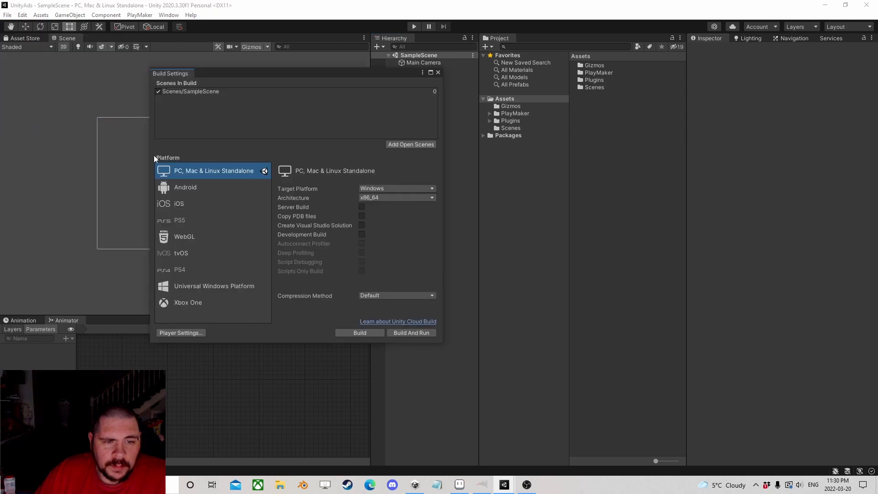
pyautogui.click(199, 188)
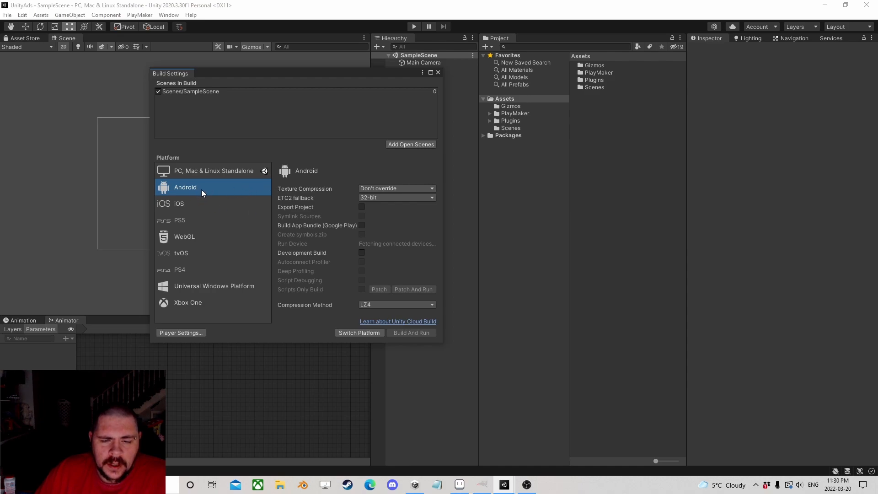
pyautogui.click(350, 332)
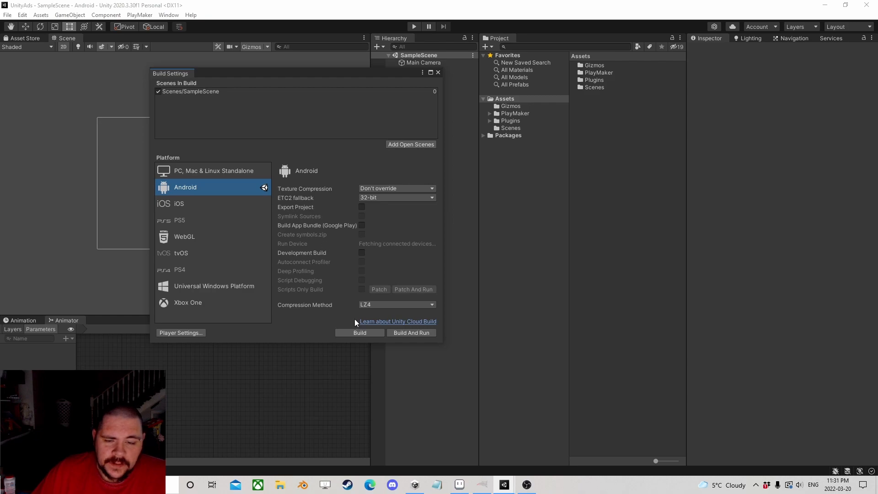
# Check the Android Build Support modules of the Unity 2021.2.7f1 install in Unity Hub, and return to the Unity editor
pyautogui.click(415, 486)
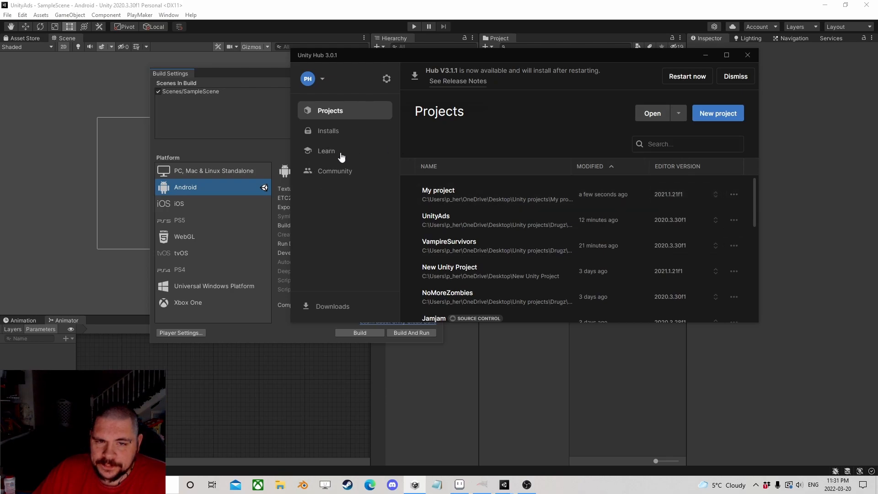
pyautogui.click(335, 133)
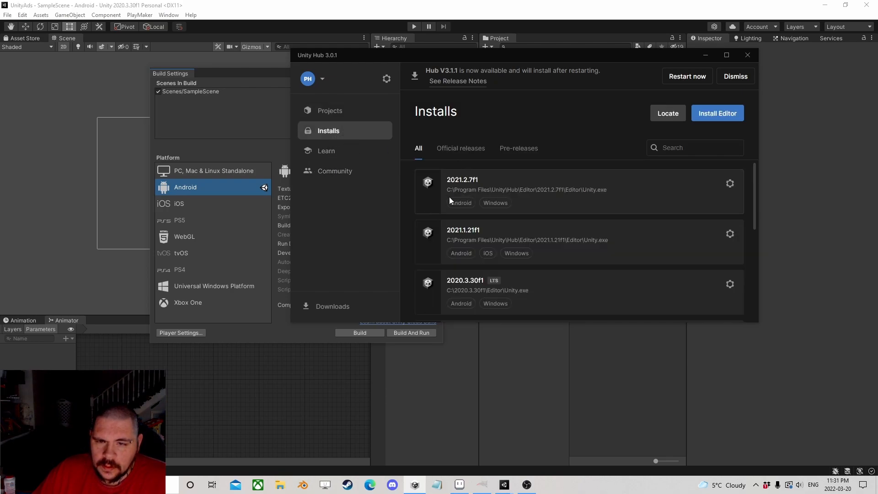
pyautogui.click(730, 184)
pyautogui.click(646, 197)
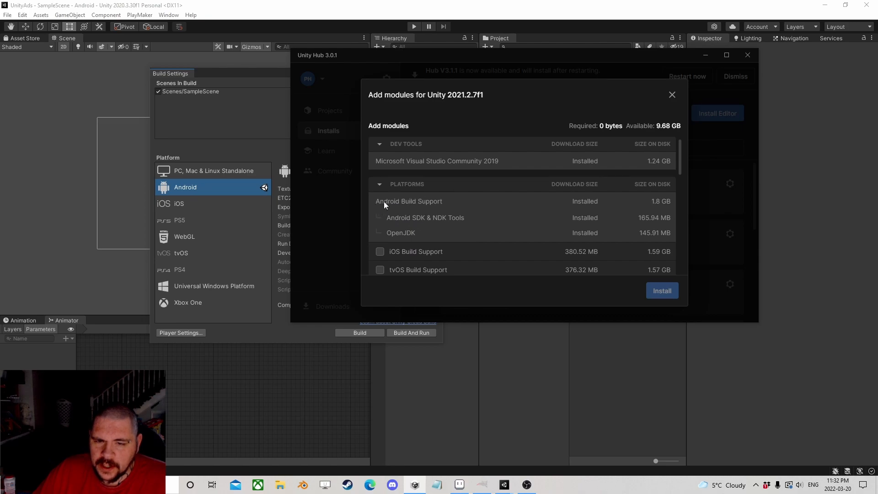
pyautogui.click(671, 95)
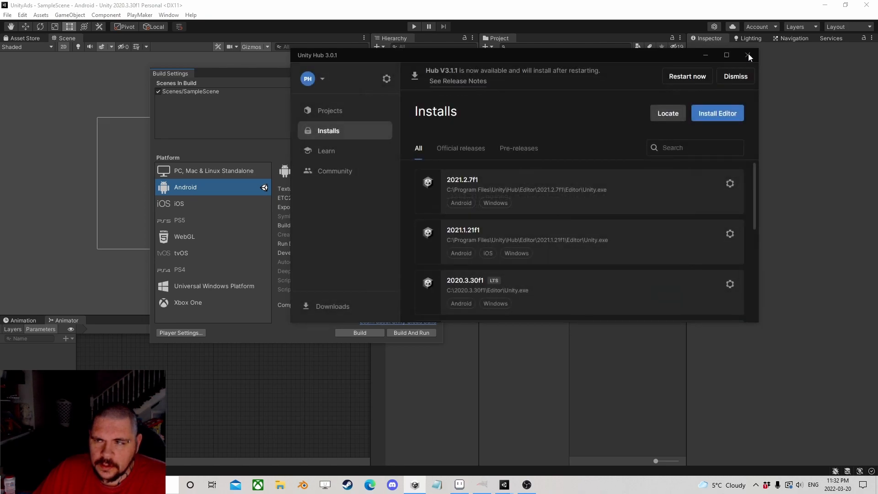
pyautogui.click(248, 183)
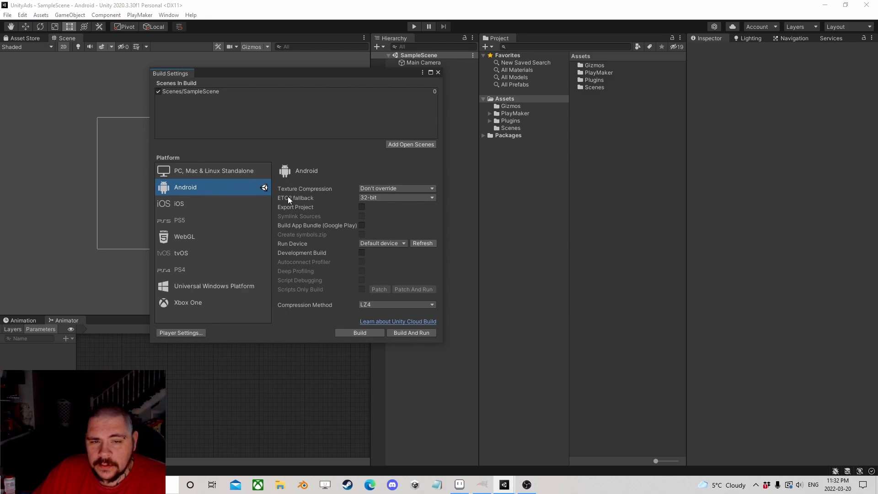
# Enable Build App Bundle (Google Play) for the Android platform in the Build Settings
pyautogui.click(438, 73)
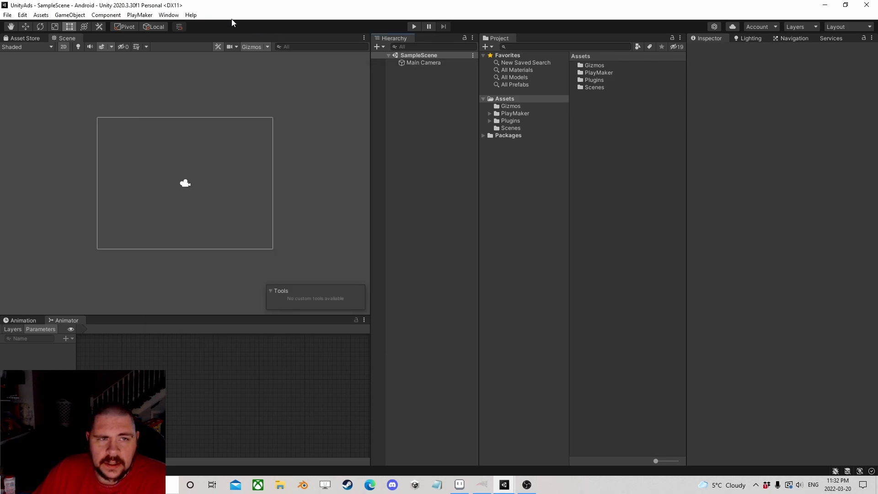
pyautogui.click(168, 15)
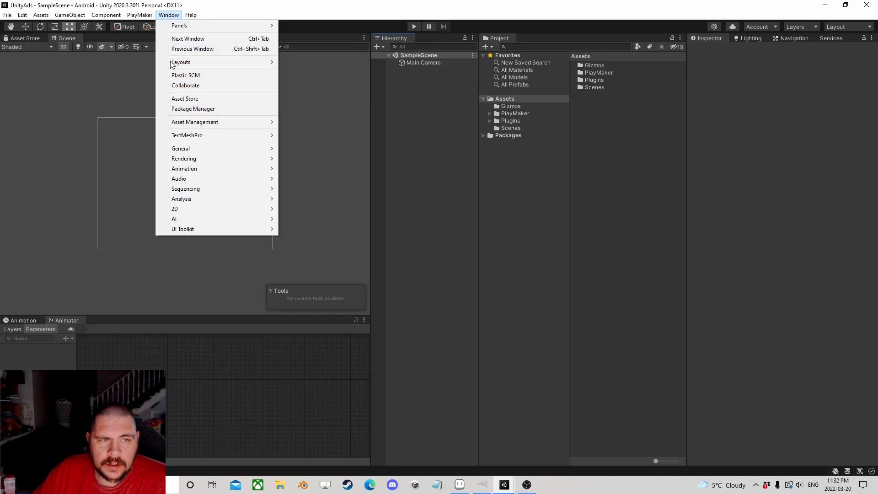
pyautogui.moveTo(23, 17)
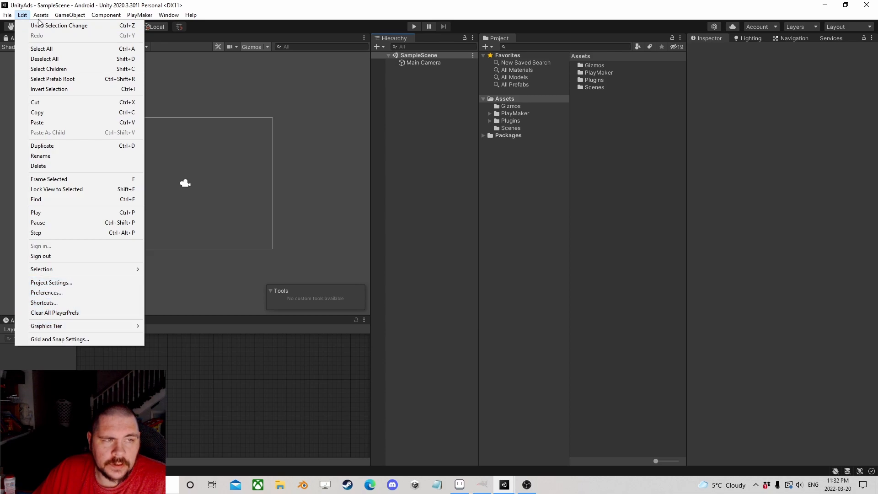
pyautogui.click(28, 126)
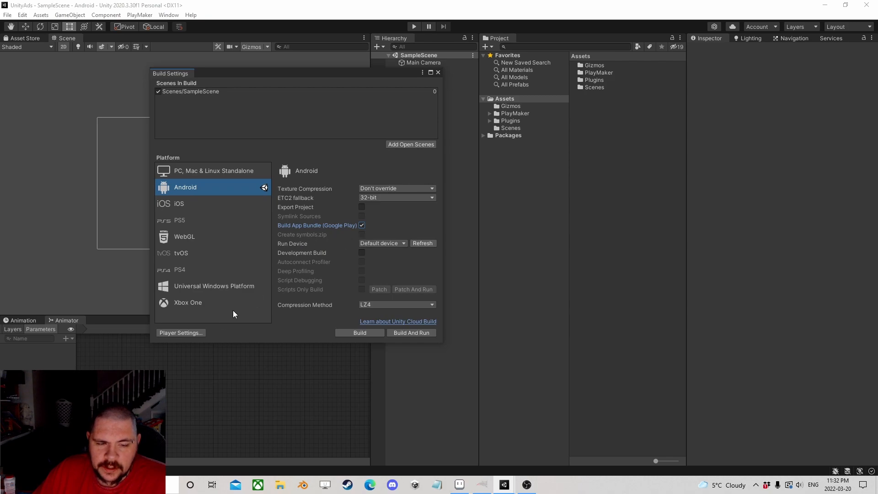
# Set the Android player's Scripting Backend to IL2CPP and enable the ARM64 target architecture
pyautogui.click(187, 333)
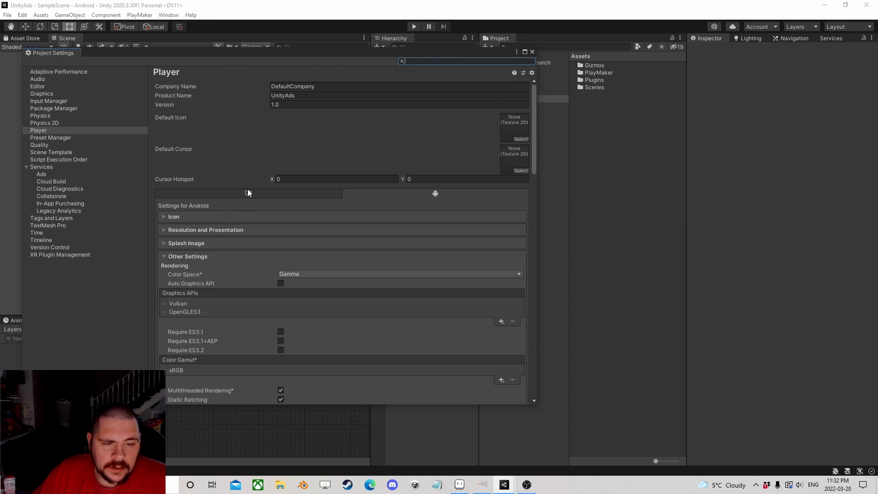
pyautogui.click(47, 130)
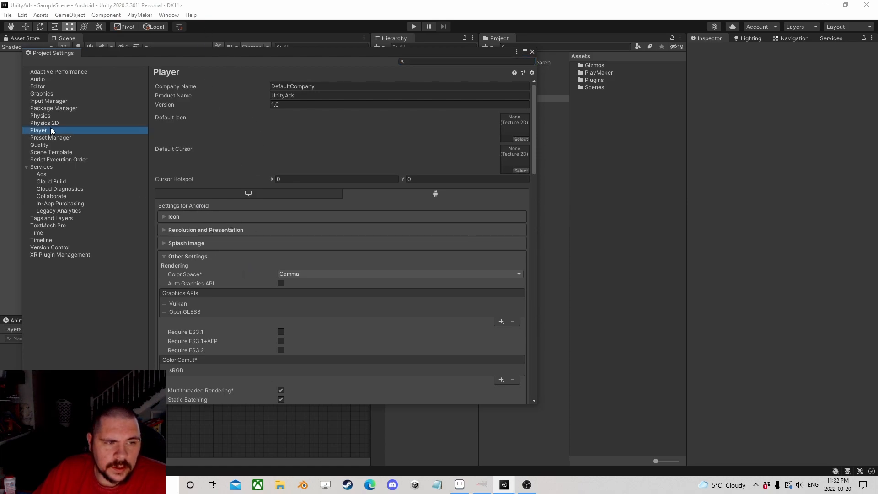
pyautogui.scroll(-10, 246, 245)
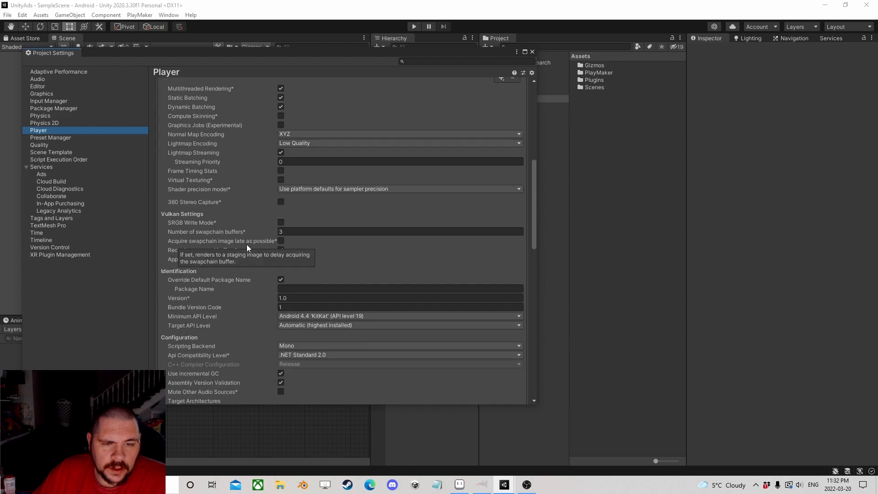
pyautogui.scroll(-5, 251, 230)
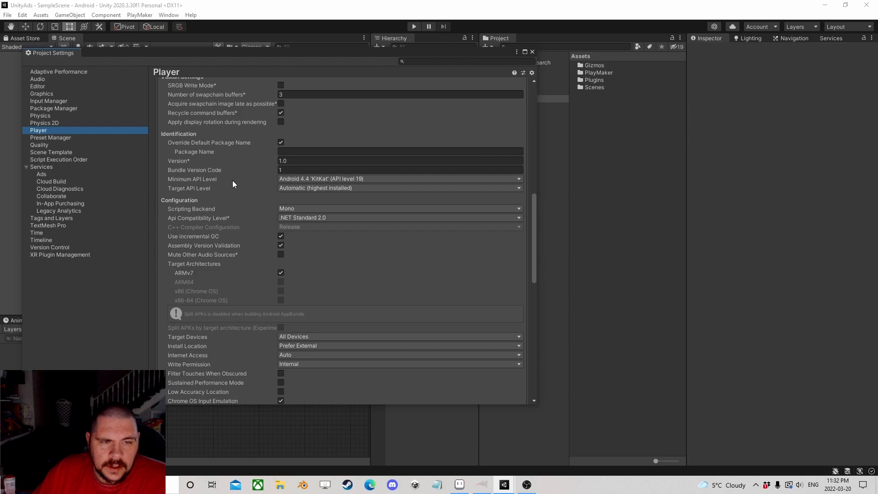
pyautogui.scroll(8, 233, 184)
pyautogui.scroll(-9, 256, 208)
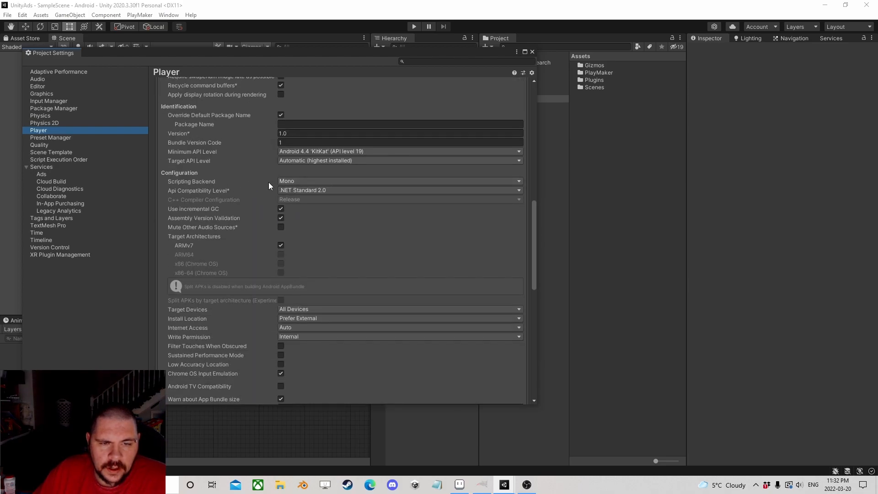
pyautogui.click(282, 182)
pyautogui.click(300, 200)
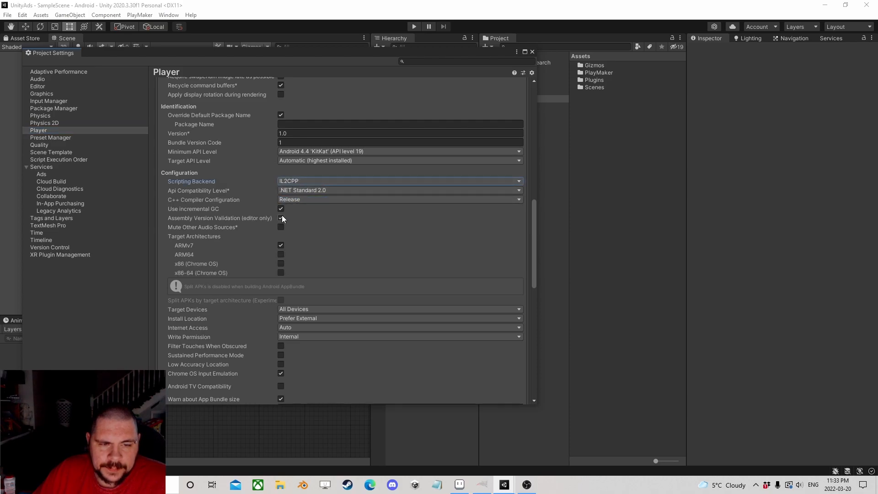
pyautogui.click(280, 256)
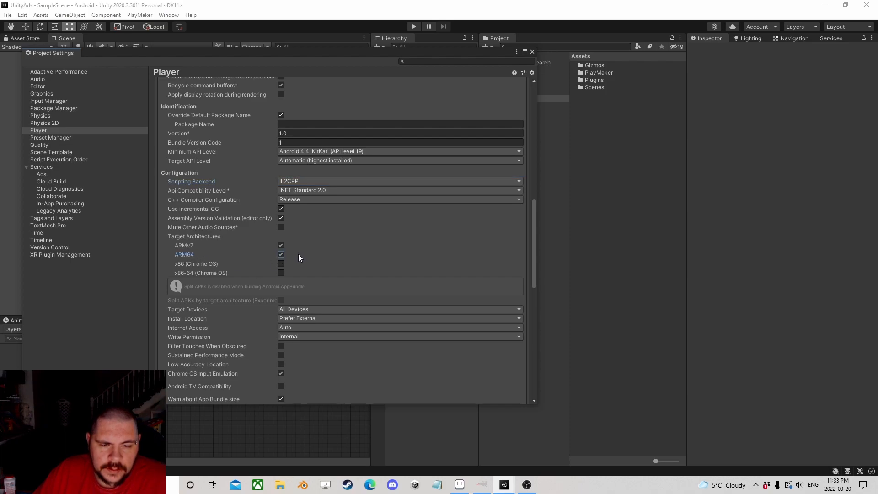
# Review the keystore and build options in the Android player's Publishing Settings
pyautogui.scroll(-10, 298, 254)
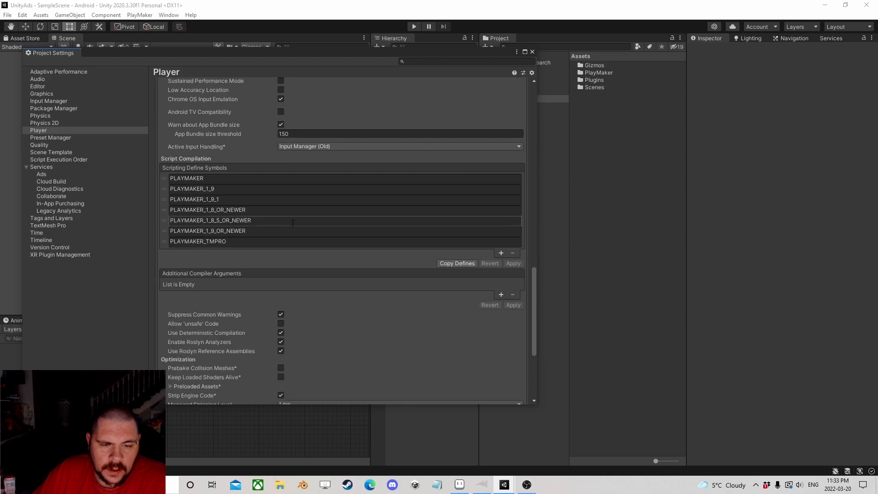
pyautogui.scroll(-6, 292, 222)
pyautogui.click(210, 387)
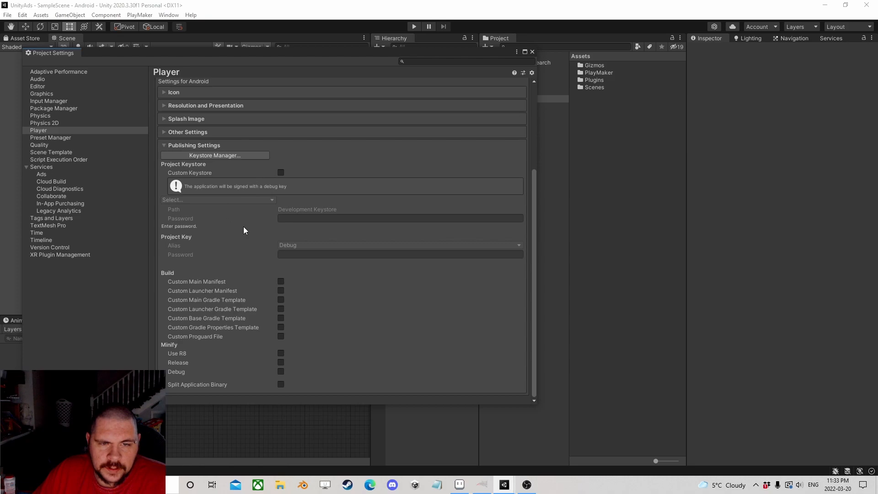
pyautogui.scroll(5, 256, 217)
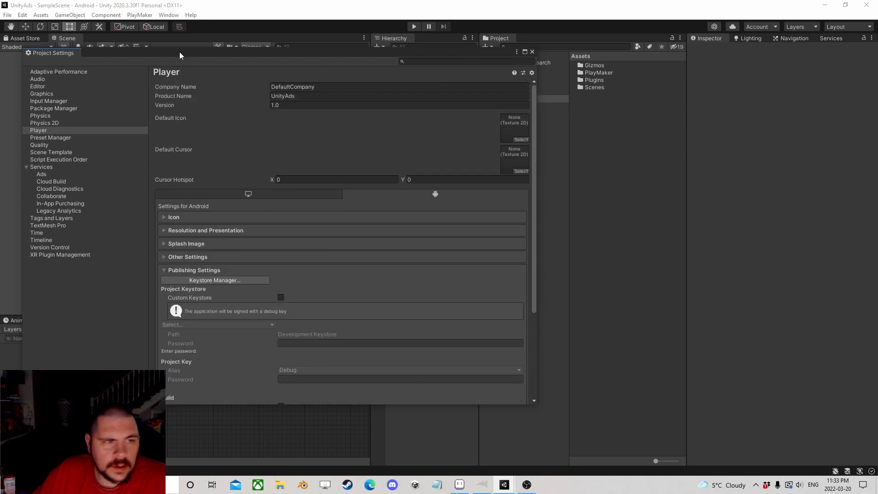
# Leave the project settings and enable Create symbols.zip in the Android build settings
pyautogui.click(533, 52)
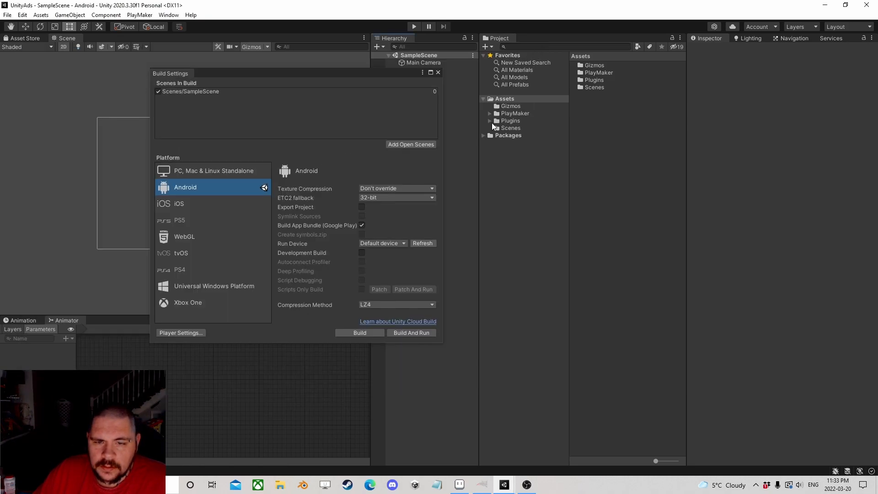
pyautogui.click(362, 234)
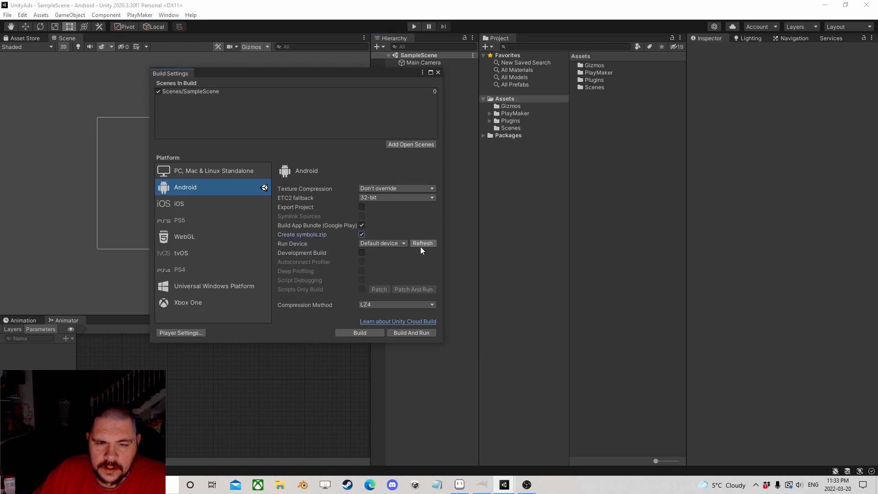
pyautogui.click(438, 72)
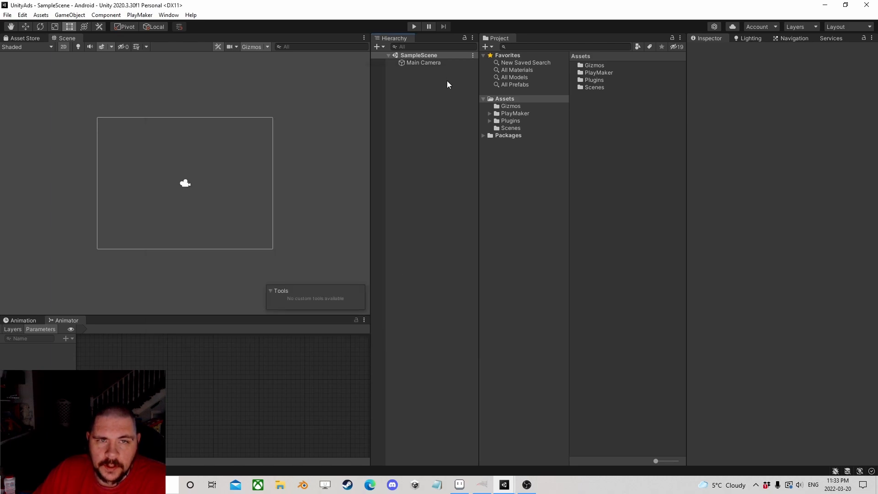
# Bring up the editor's Services window
pyautogui.click(168, 15)
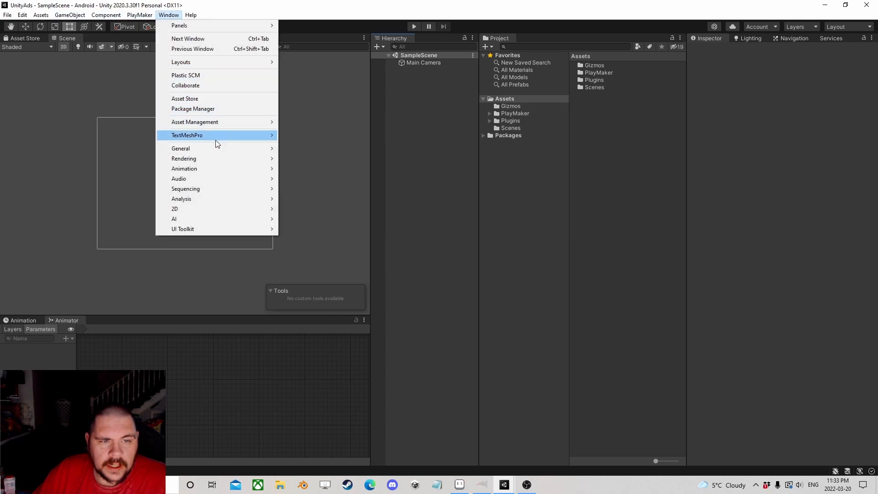
pyautogui.moveTo(205, 154)
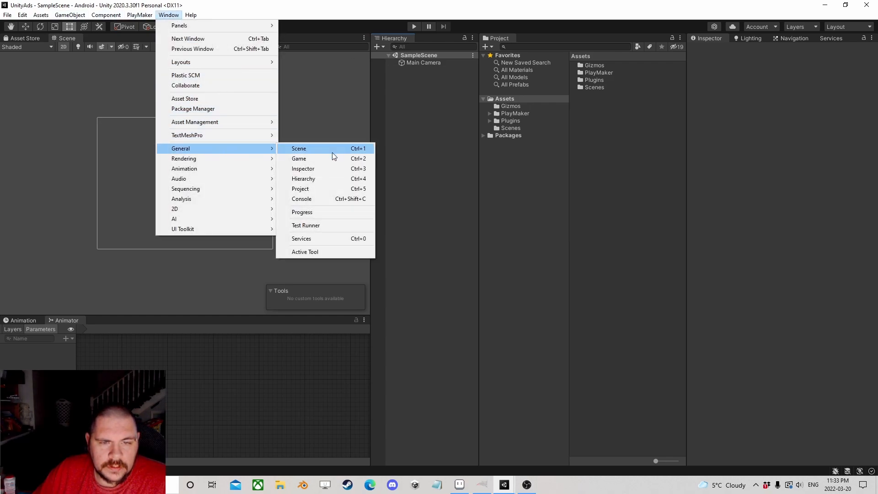
pyautogui.click(312, 239)
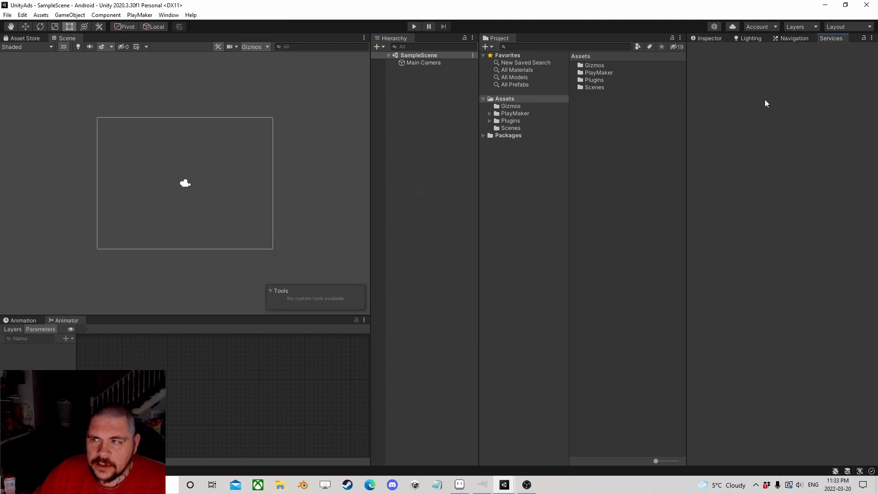
# Try reopening the Services window to load its content
pyautogui.click(507, 113)
pyautogui.click(510, 106)
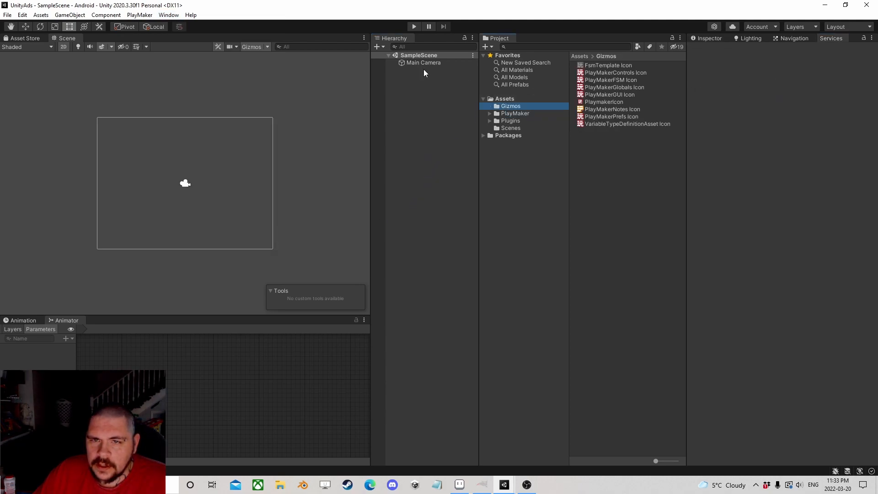
pyautogui.click(411, 62)
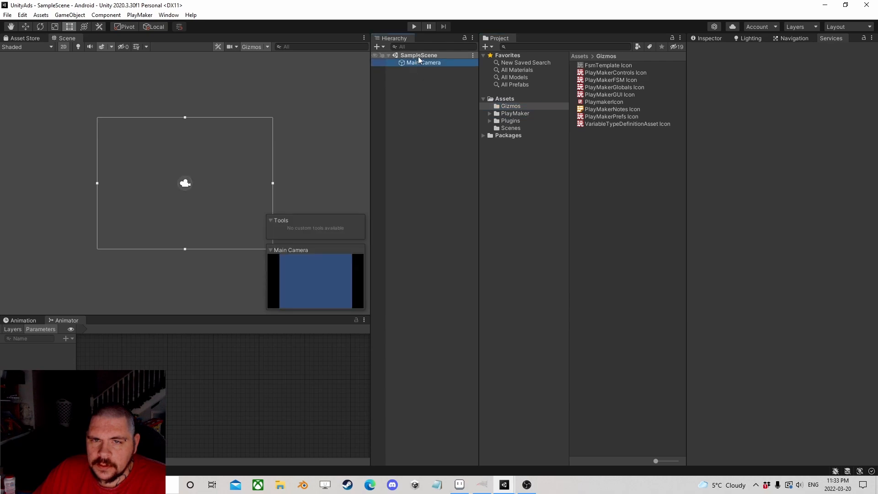
pyautogui.click(22, 15)
pyautogui.moveTo(15, 18)
pyautogui.moveTo(169, 15)
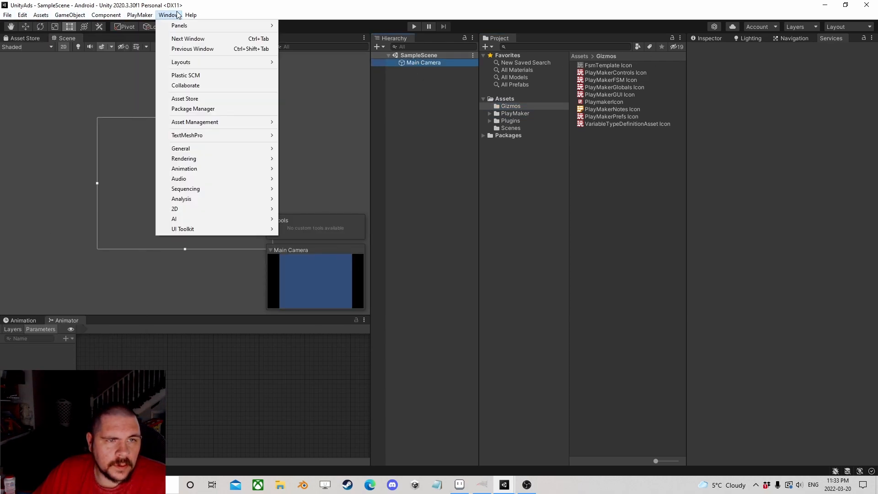
pyautogui.moveTo(216, 147)
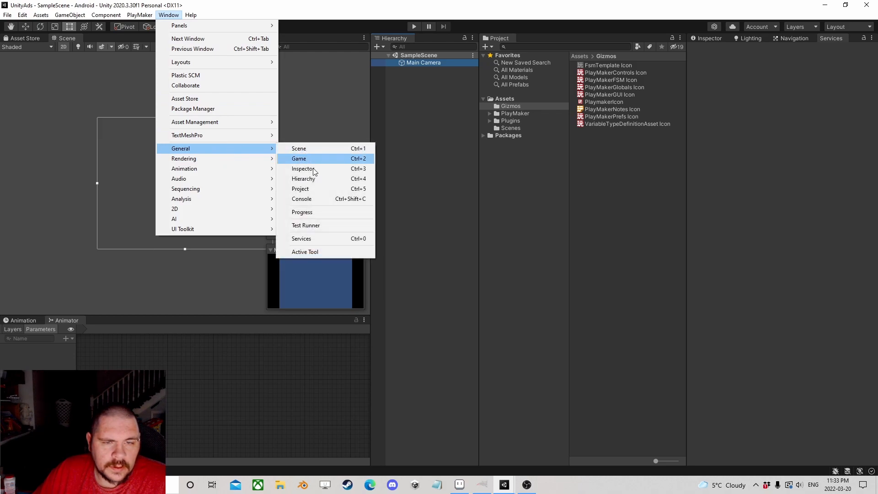
pyautogui.click(311, 241)
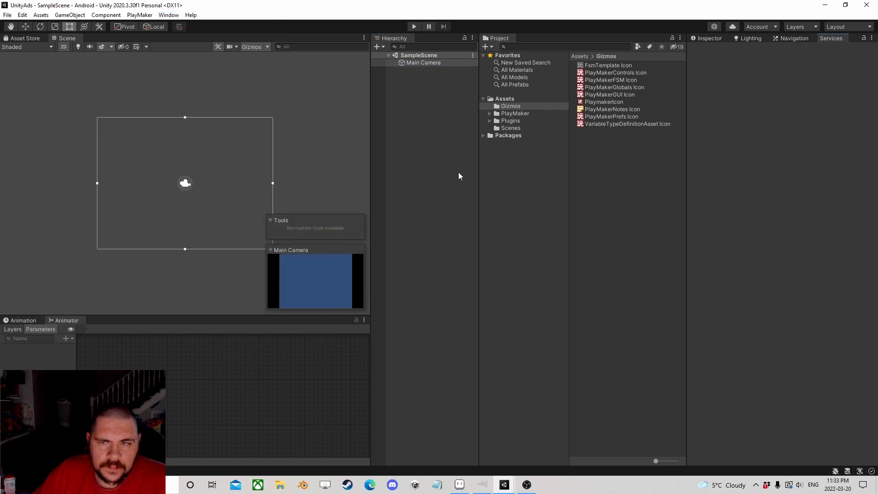
pyautogui.click(433, 125)
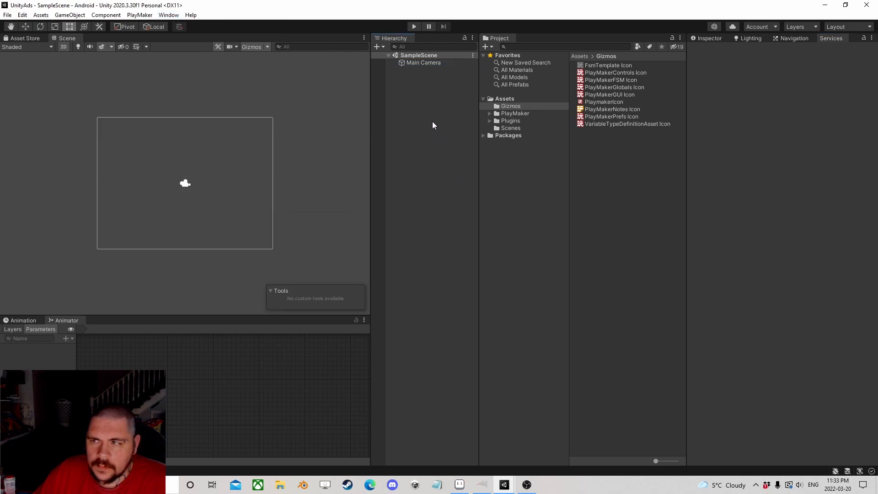
# Show the Unity Registry packages in the Package Manager and search them for "adv"
pyautogui.click(168, 14)
pyautogui.click(204, 110)
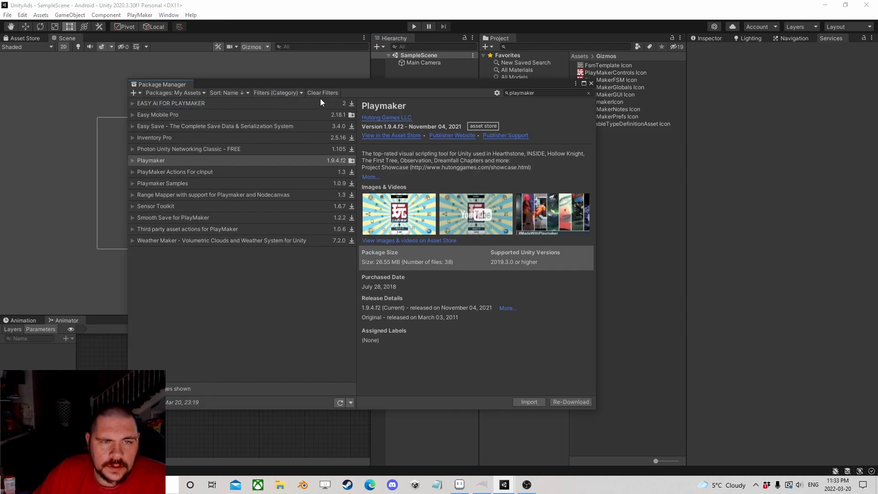
pyautogui.click(202, 94)
pyautogui.click(194, 104)
pyautogui.click(538, 93)
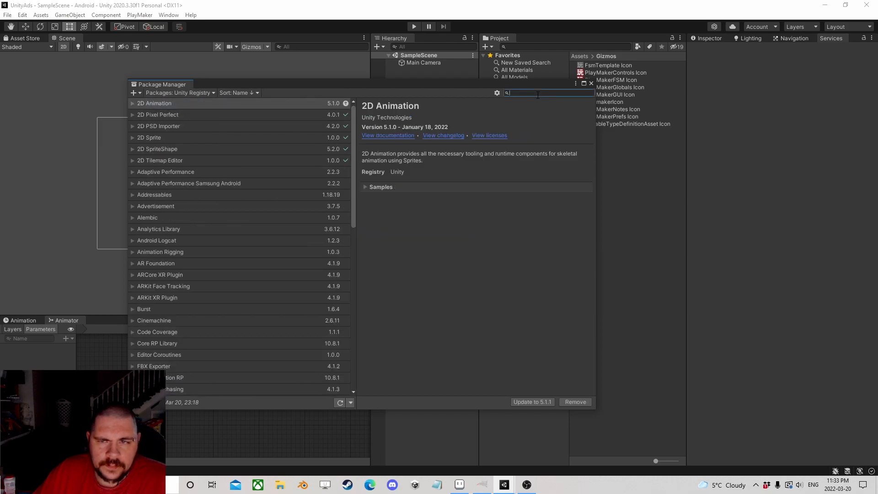
pyautogui.write('adv')
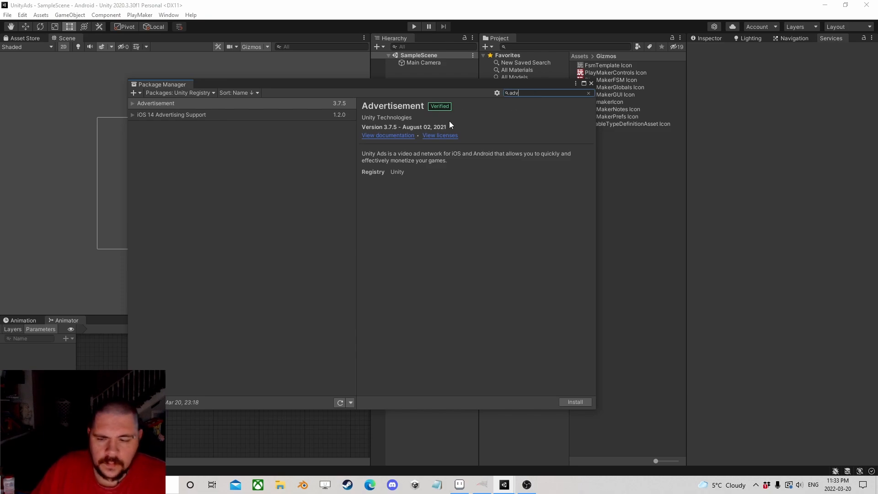
# Install version 3.7.5 of the Advertisement package and close the Package Manager
pyautogui.click(133, 104)
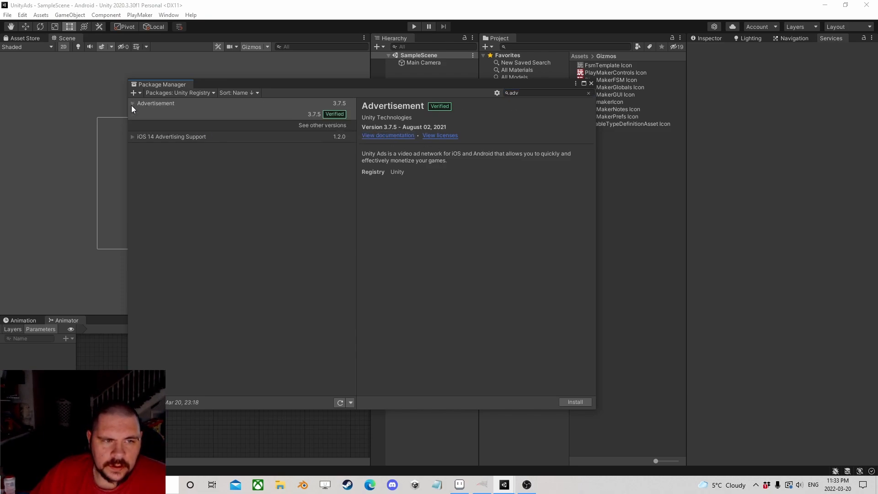
pyautogui.click(132, 105)
pyautogui.click(576, 403)
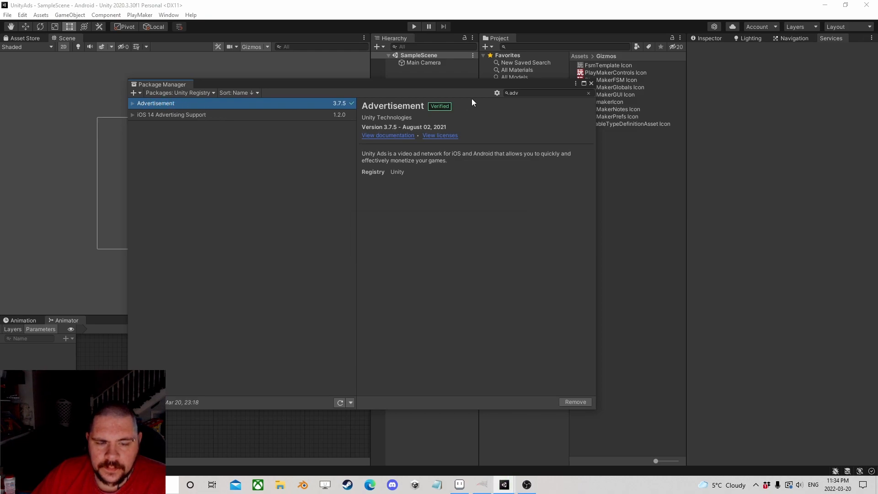
pyautogui.click(591, 83)
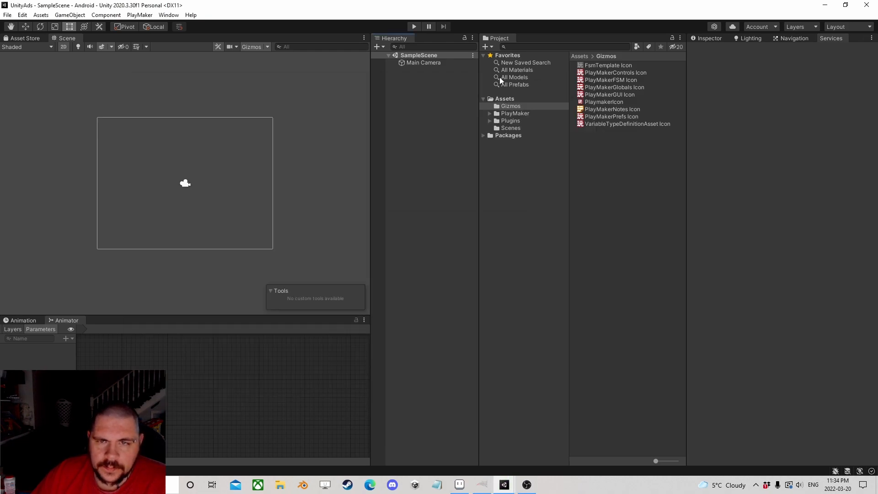
# Recheck the Services window for content by switching between it and the Navigation window
pyautogui.click(427, 62)
pyautogui.click(424, 55)
pyautogui.click(794, 38)
pyautogui.click(827, 38)
pyautogui.click(797, 37)
pyautogui.click(829, 38)
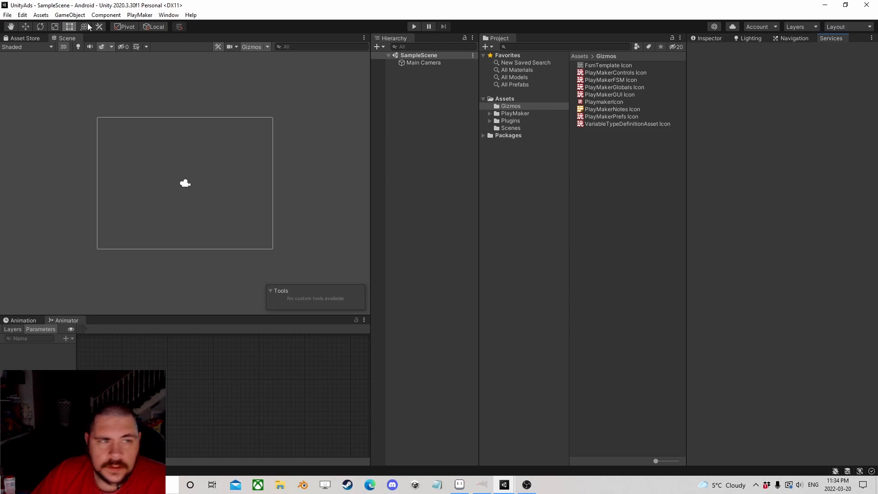
# Open the Ads service page in the project settings and glance at the Player settings
pyautogui.click(7, 15)
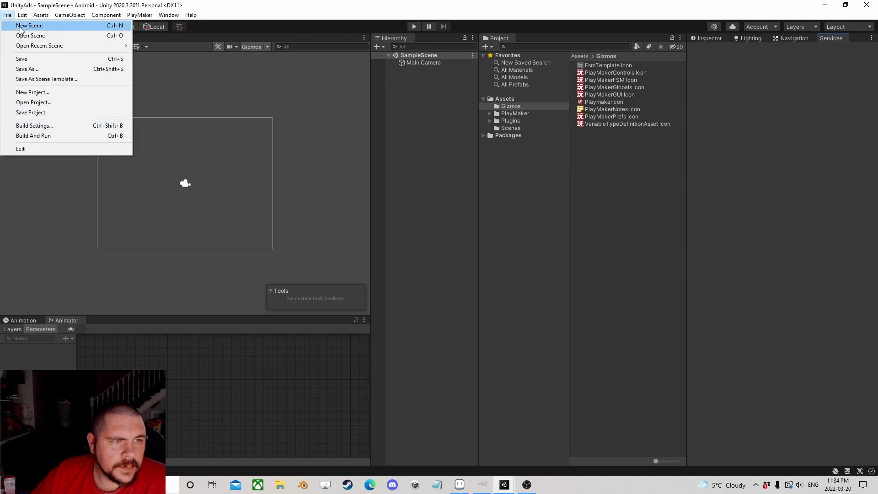
pyautogui.moveTo(18, 16)
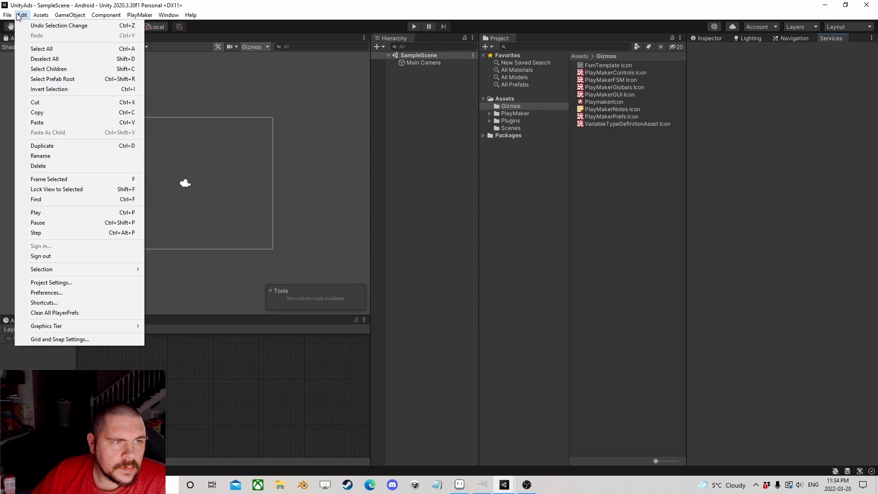
pyautogui.click(69, 282)
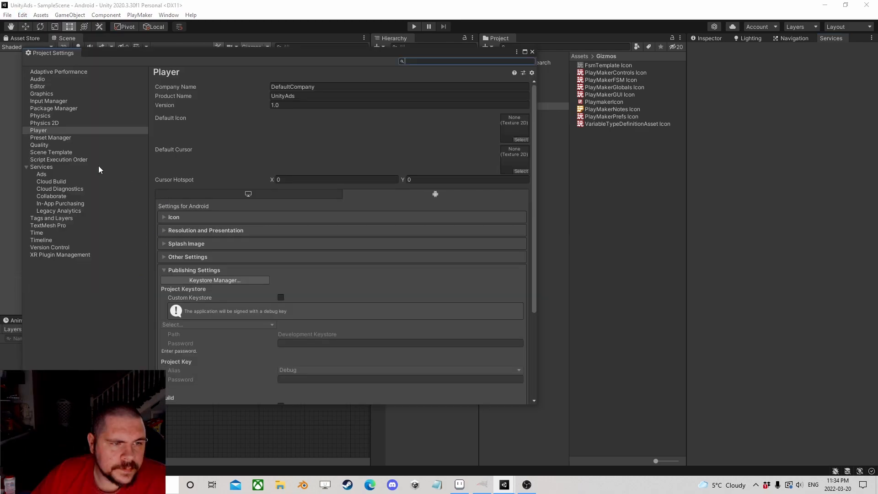
pyautogui.click(41, 174)
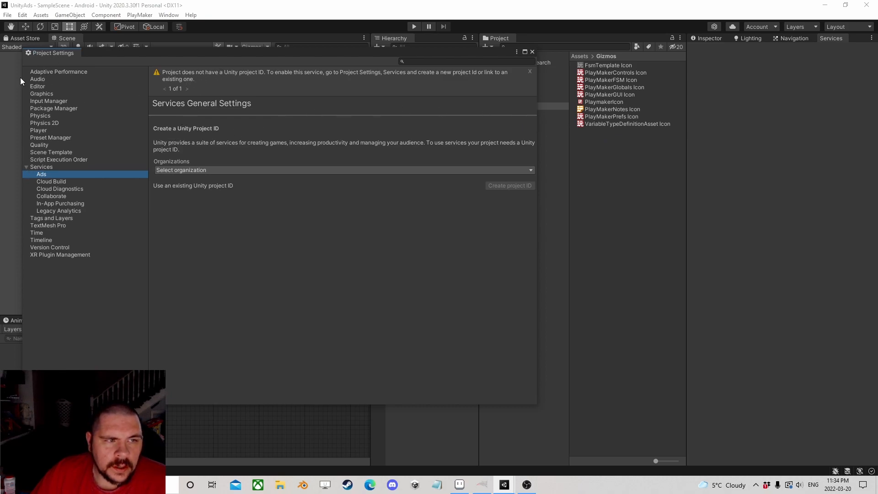
pyautogui.click(39, 130)
pyautogui.scroll(-3, 304, 260)
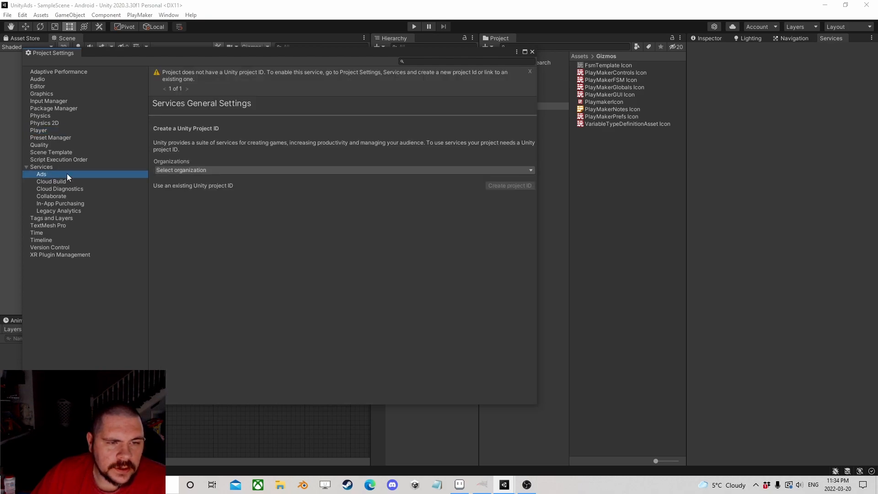
# Choose Brokn AS Publisher as the organization and create a Unity project ID for the project
pyautogui.click(212, 169)
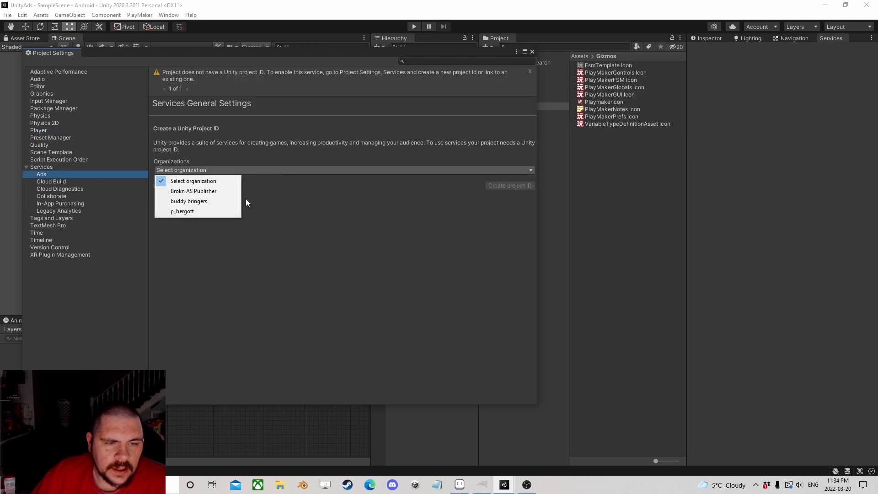
pyautogui.click(190, 192)
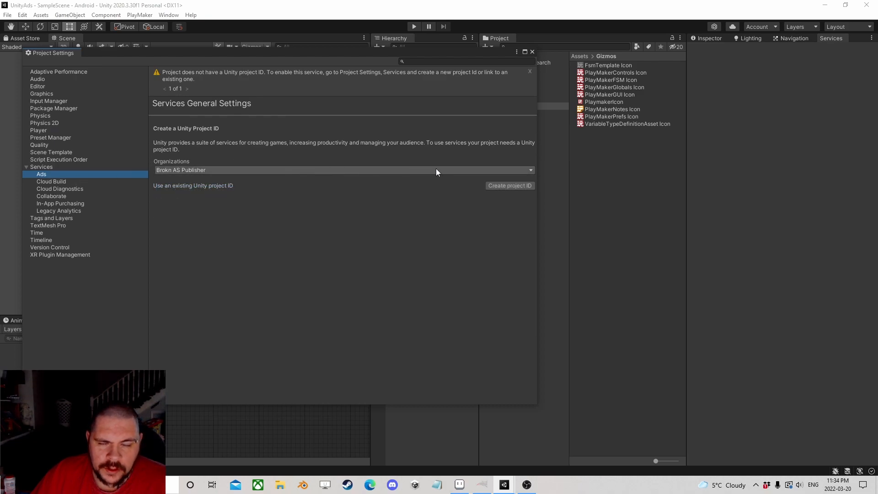
pyautogui.click(504, 186)
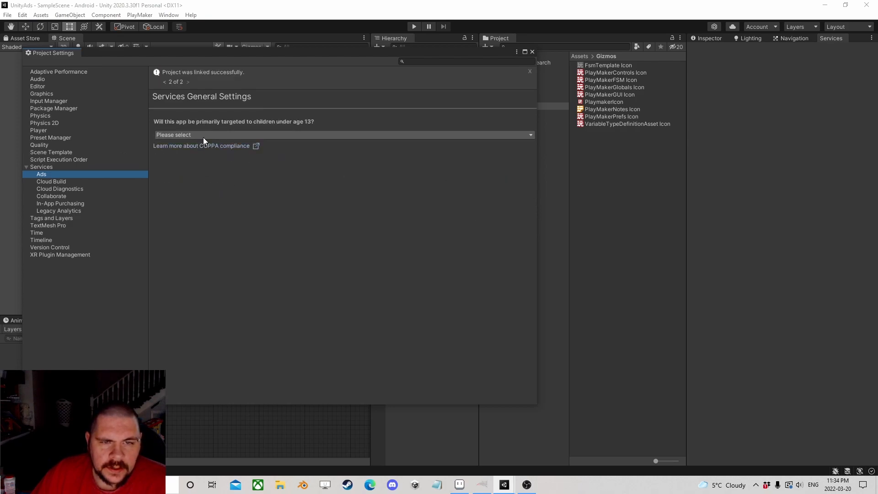
# Save No as the answer to whether the app primarily targets children under 13, and turn the Ads service on
pyautogui.click(203, 136)
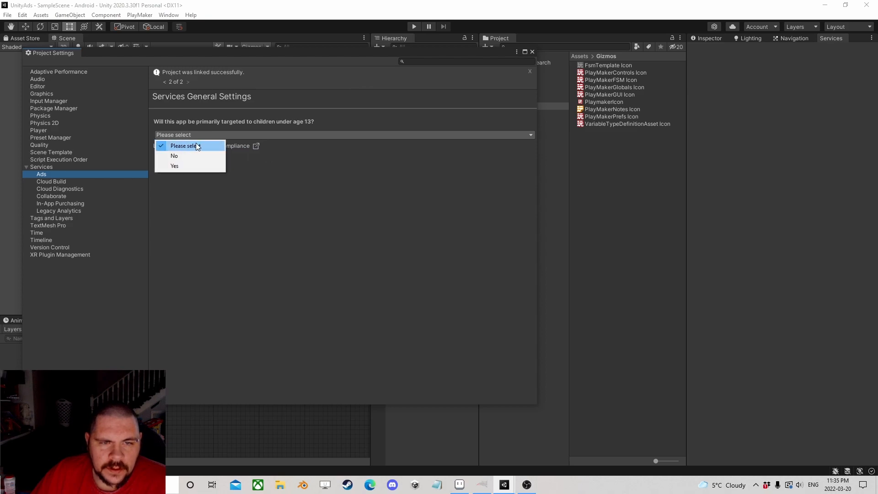
pyautogui.click(179, 155)
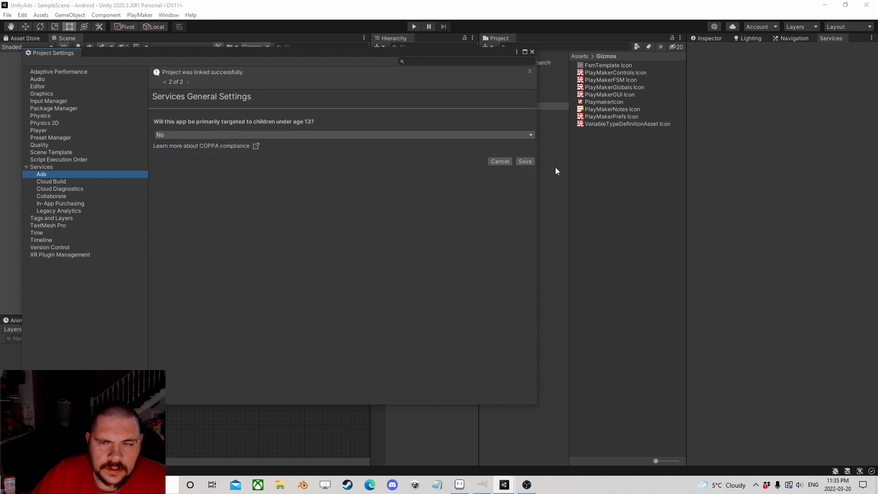
pyautogui.click(529, 161)
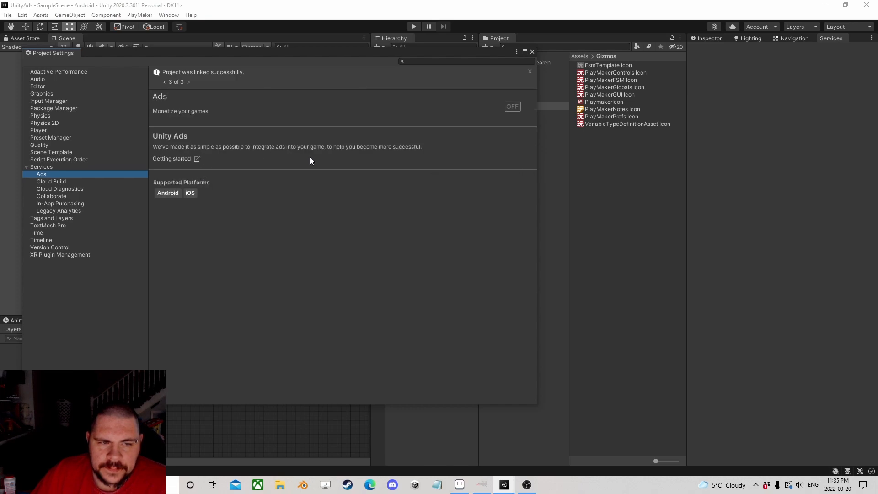
pyautogui.click(513, 107)
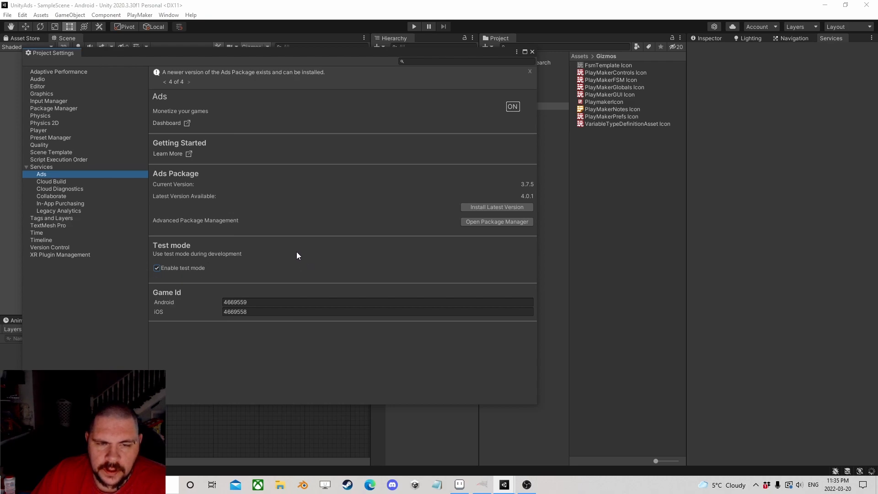
# Examine the Android and iOS game IDs on the Ads page and the general Services settings
pyautogui.click(251, 302)
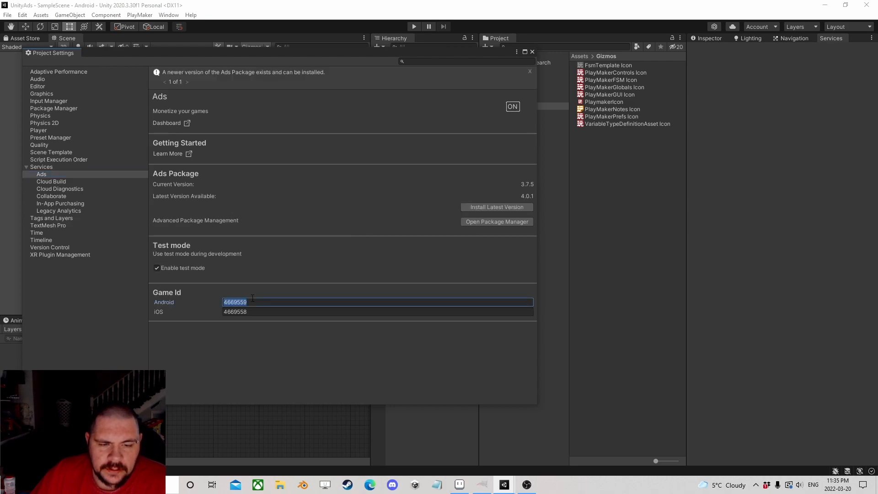
pyautogui.click(253, 302)
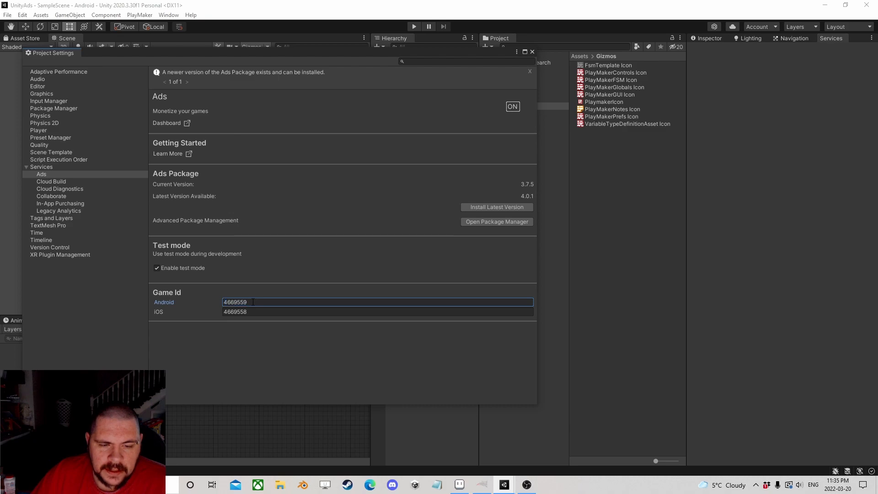
pyautogui.moveTo(243, 302); pyautogui.dragTo(200, 311)
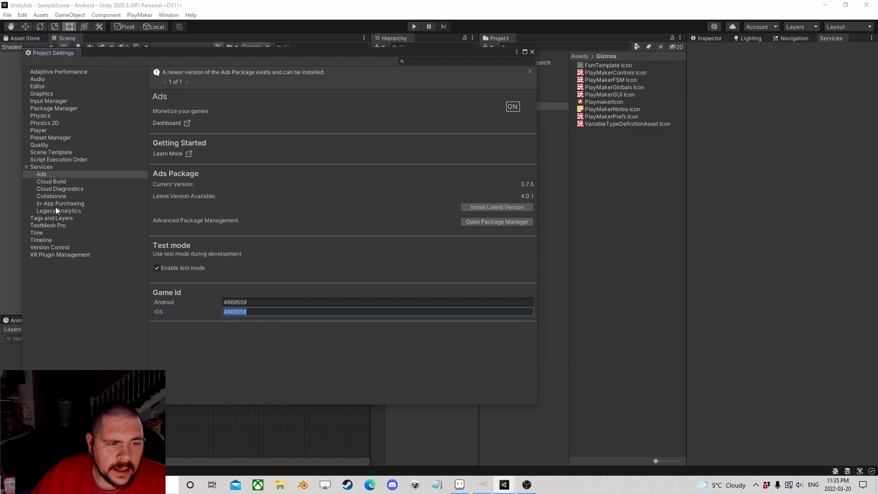
pyautogui.click(42, 168)
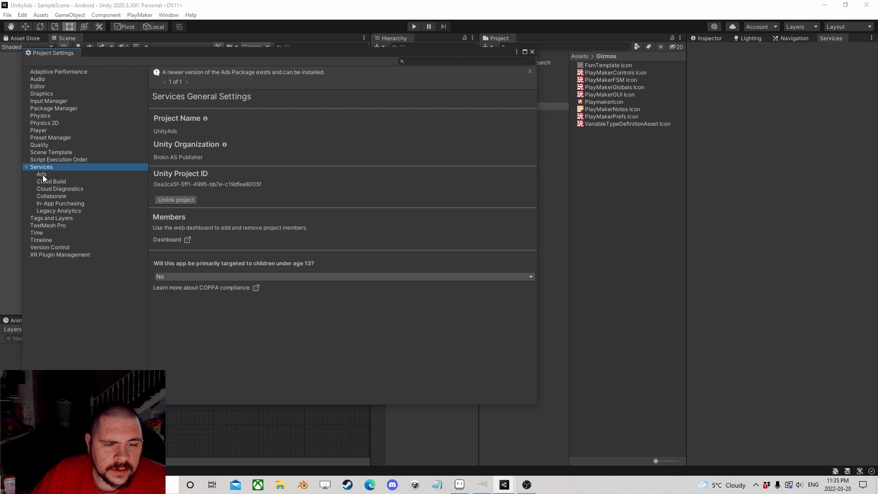
pyautogui.click(42, 175)
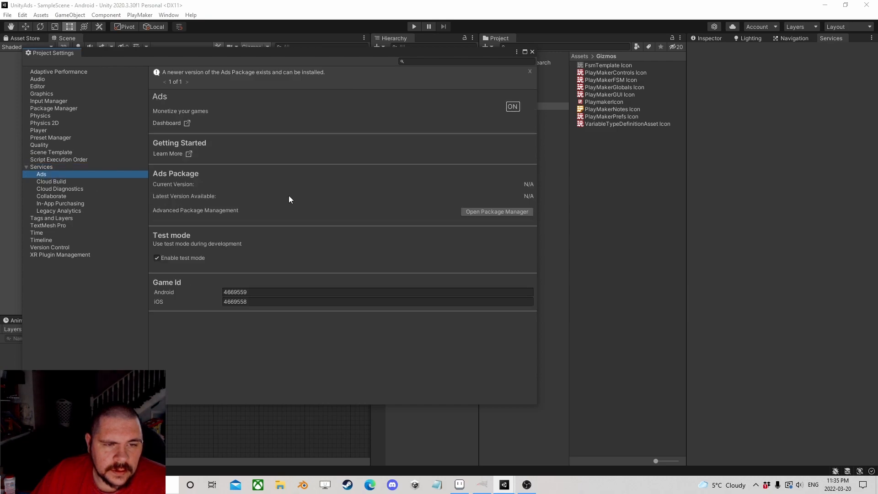
# Close the project settings and check whether the Services window shows its content
pyautogui.click(533, 52)
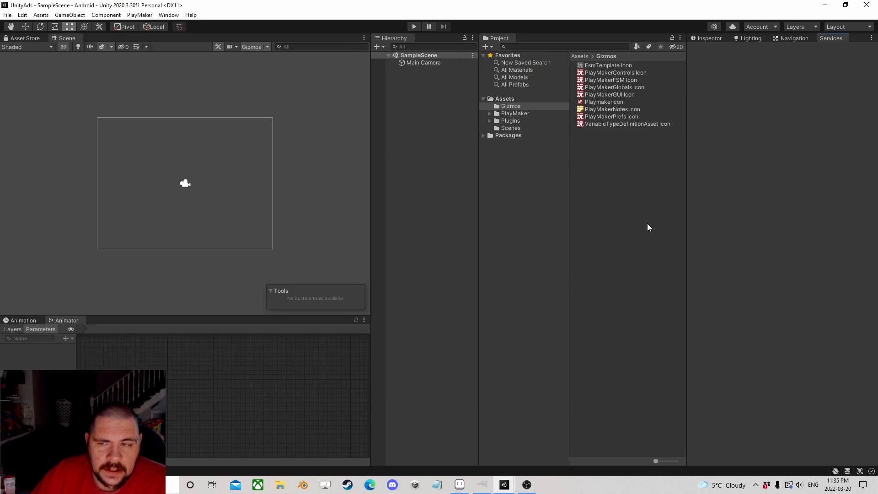
pyautogui.click(789, 39)
pyautogui.click(831, 39)
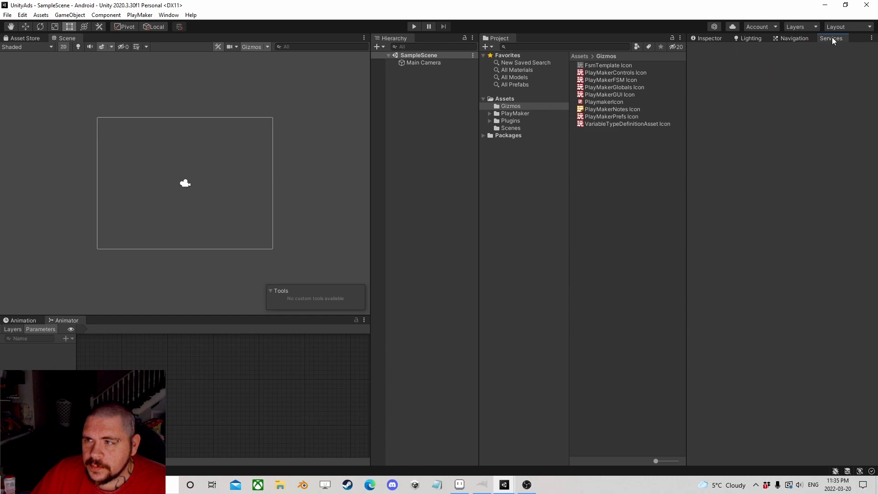
# Reopen the Ads service settings and update the Ads package to the latest version, 4.0.1
pyautogui.click(8, 14)
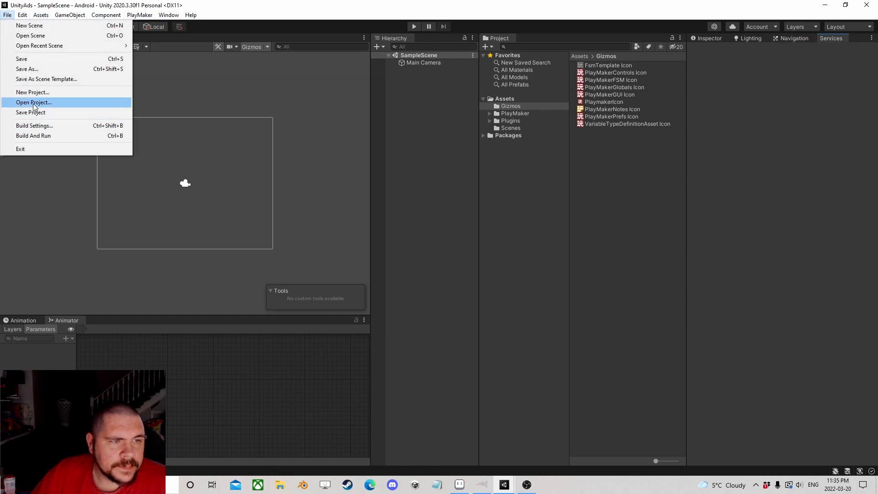
pyautogui.click(22, 15)
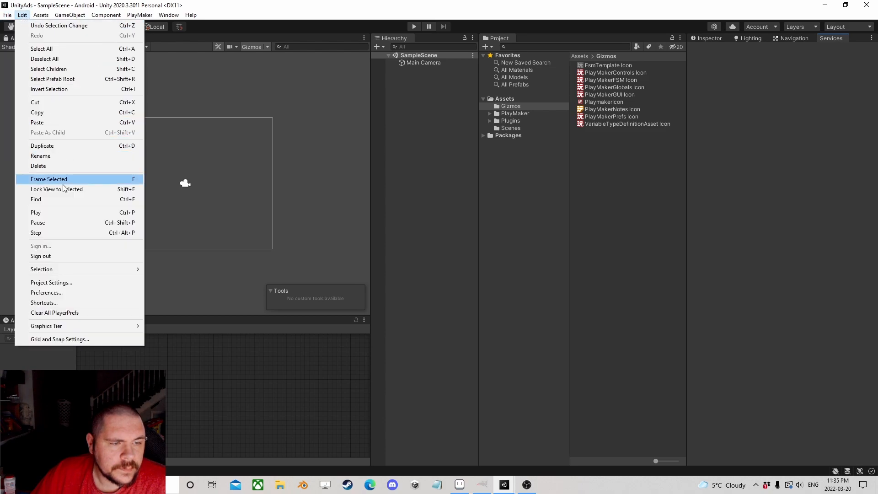
pyautogui.click(61, 283)
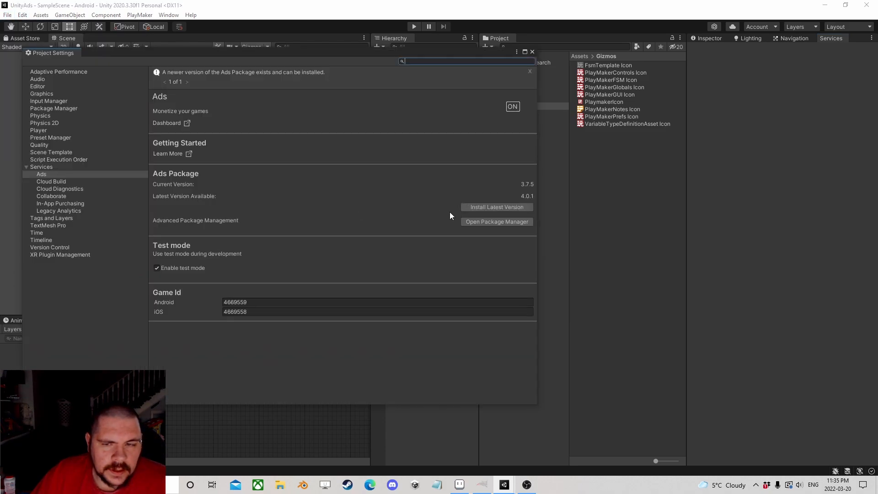
pyautogui.click(497, 207)
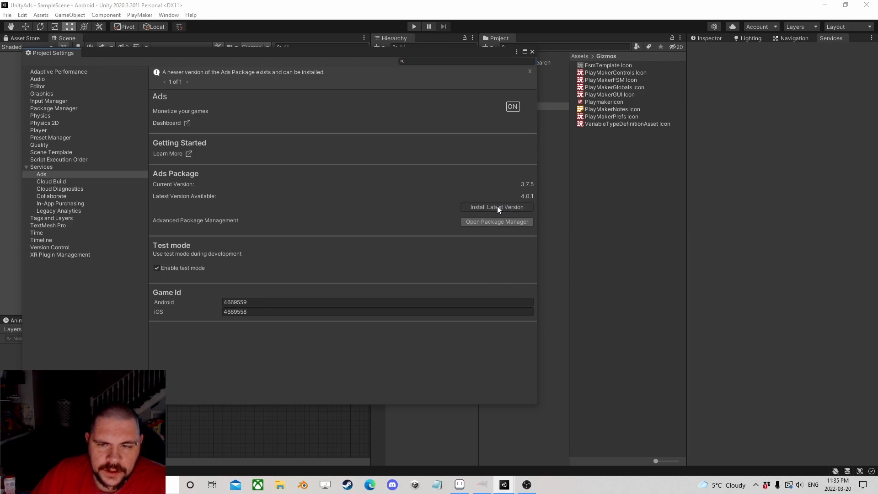
pyautogui.click(465, 261)
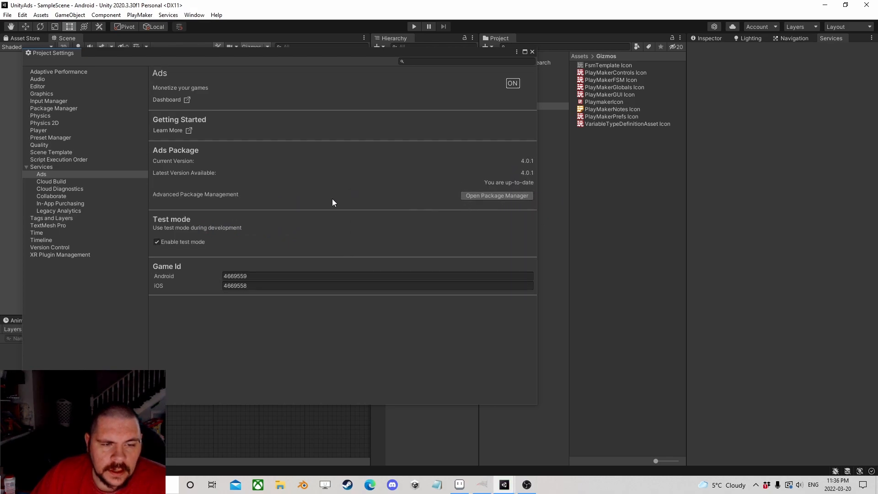
# Open the Unity dashboard in the browser from the Ads settings and sign in
pyautogui.click(172, 101)
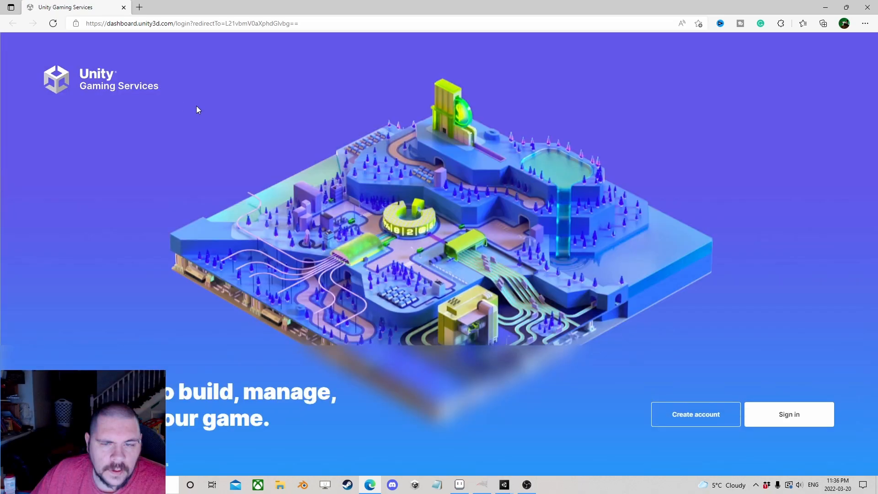
pyautogui.click(791, 414)
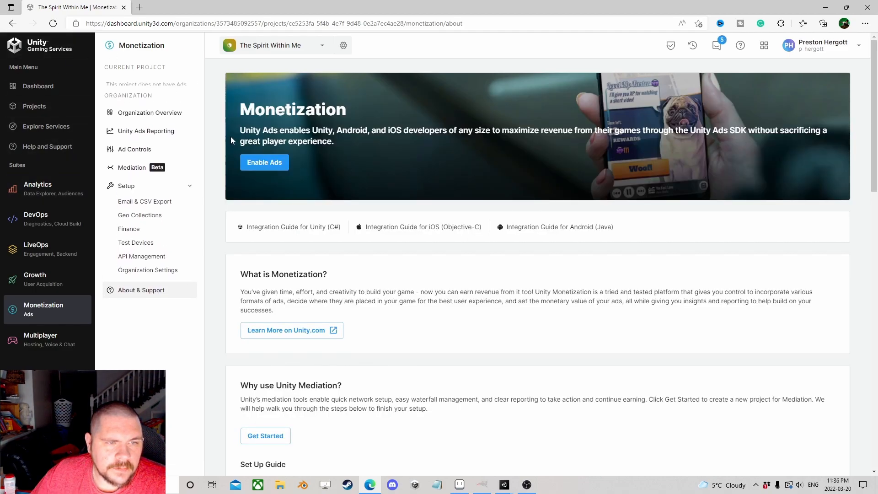
# Look through the current organization's project list for the UnityAds project and close the list
pyautogui.click(248, 49)
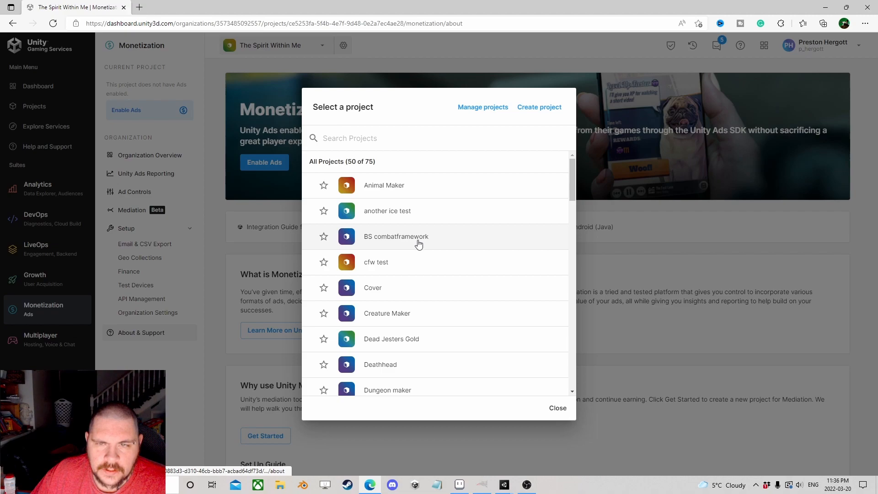
pyautogui.scroll(-10, 418, 244)
pyautogui.scroll(-3, 421, 241)
pyautogui.scroll(15, 423, 241)
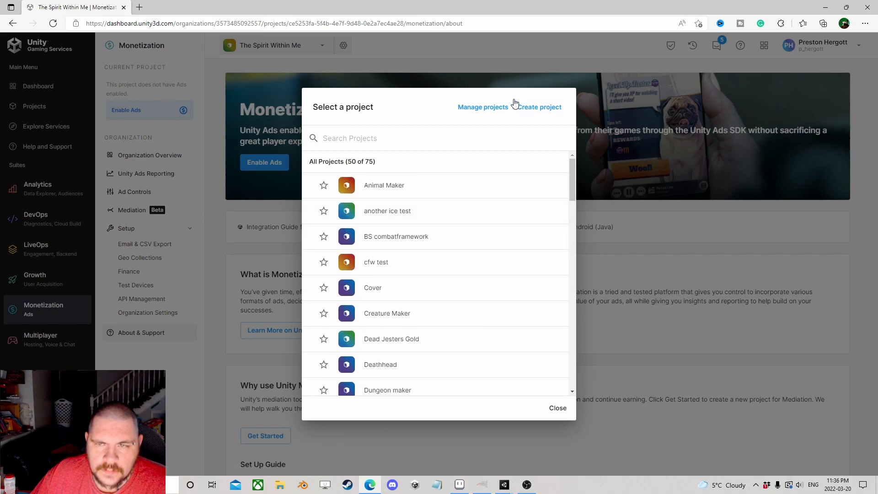
pyautogui.click(562, 411)
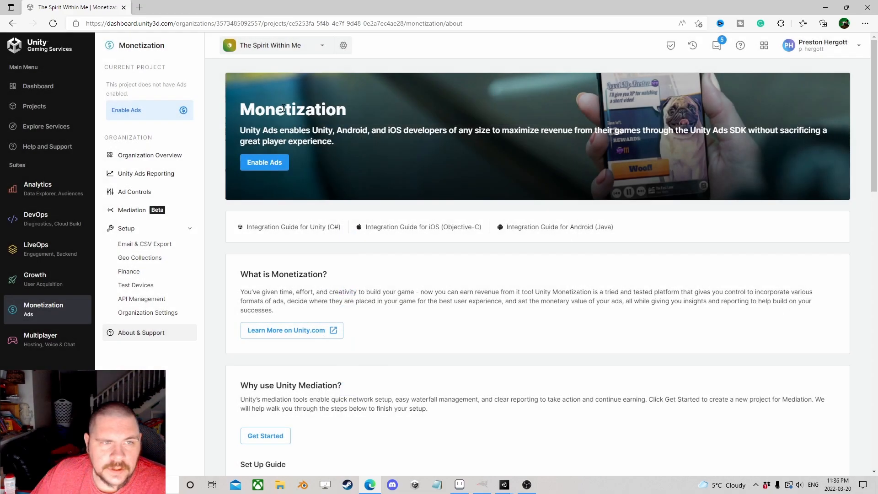
# Switch the dashboard to the Brokn AS Publisher organization and open the UnityAds project
pyautogui.click(858, 49)
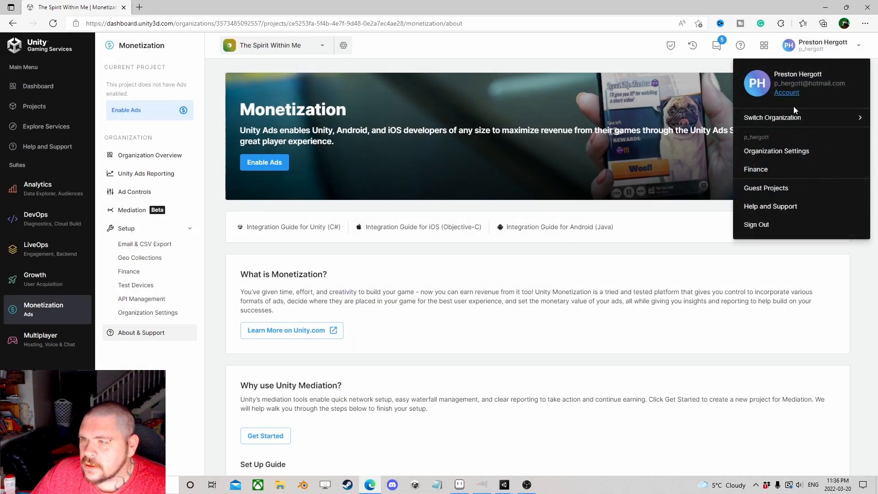
pyautogui.moveTo(755, 118)
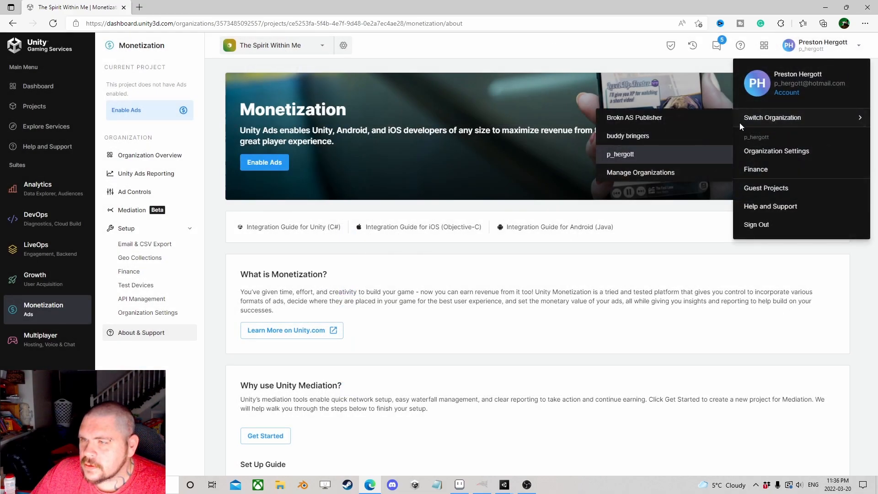
pyautogui.click(638, 118)
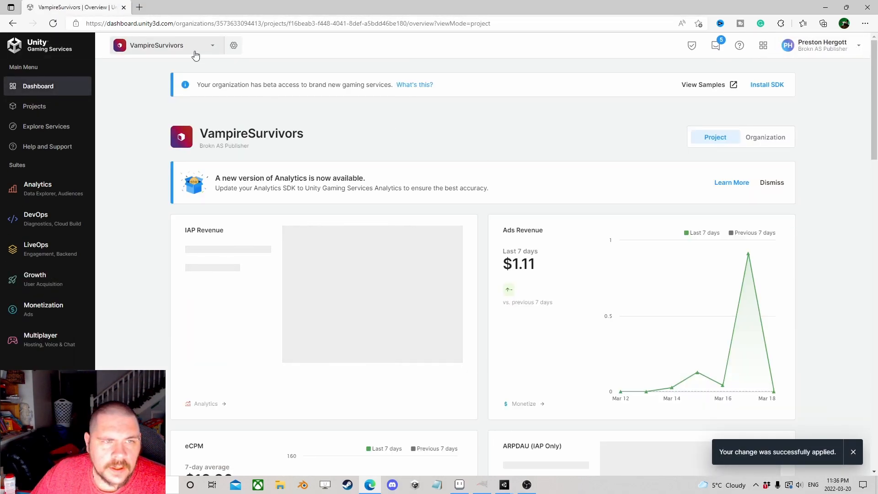
pyautogui.click(180, 45)
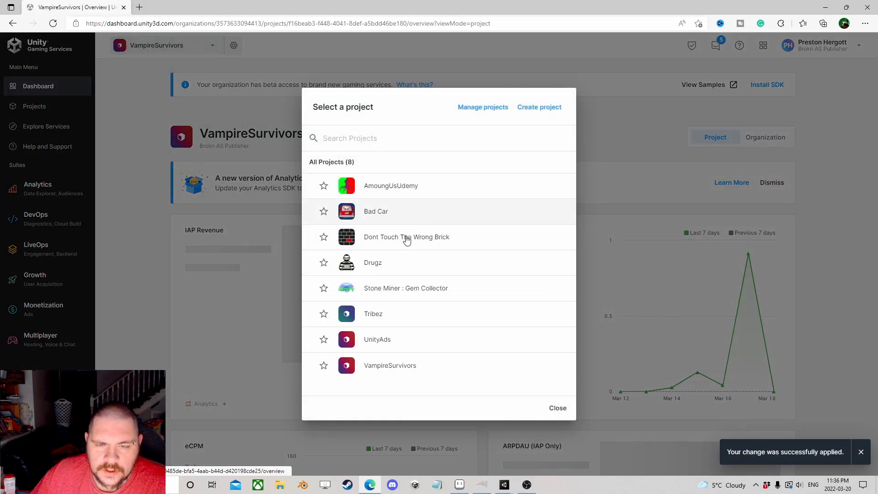
pyautogui.click(388, 341)
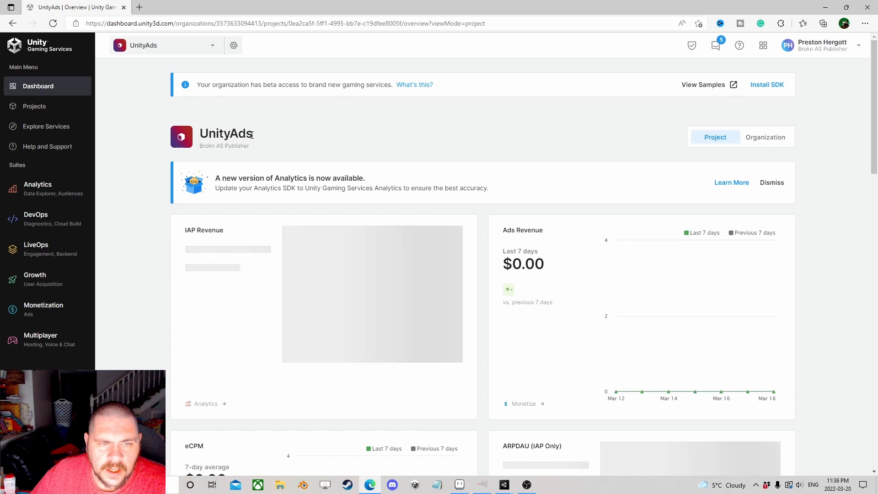
pyautogui.scroll(-7, 388, 198)
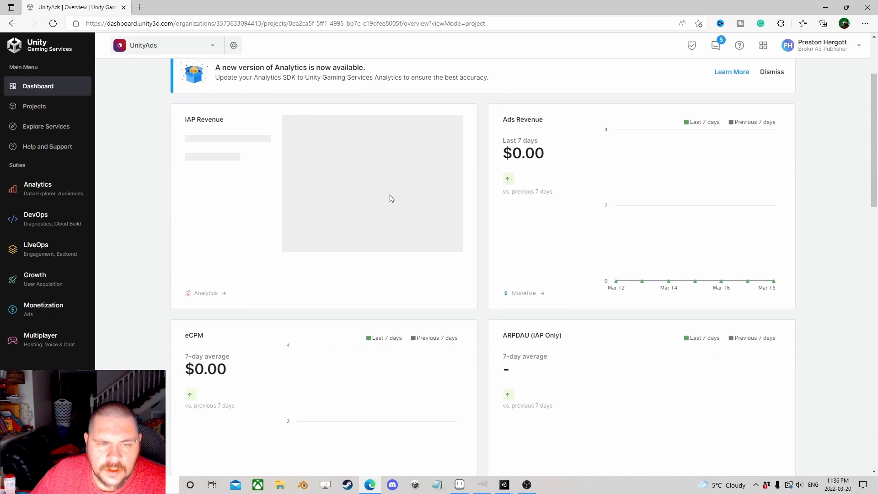
pyautogui.scroll(7, 388, 197)
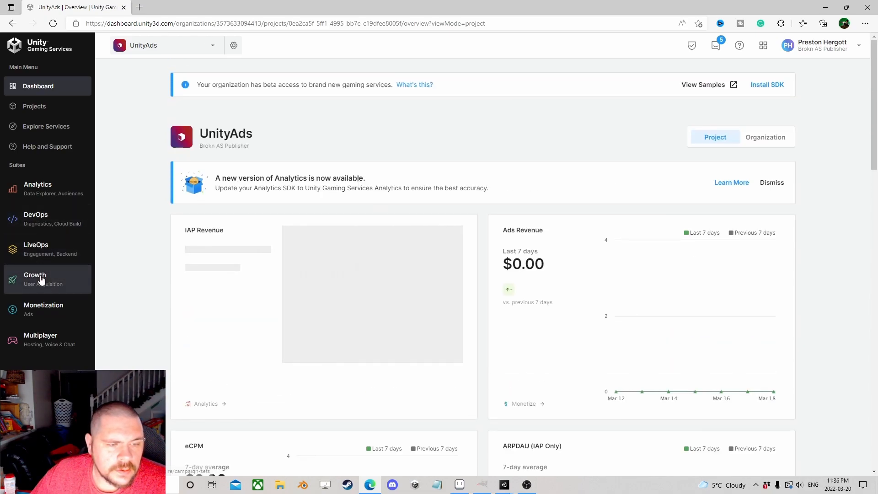
# Complete the monetization activation for UnityAds, choosing "I'm not using Mediation, only Unity Ads" as the mediation partner
pyautogui.click(42, 307)
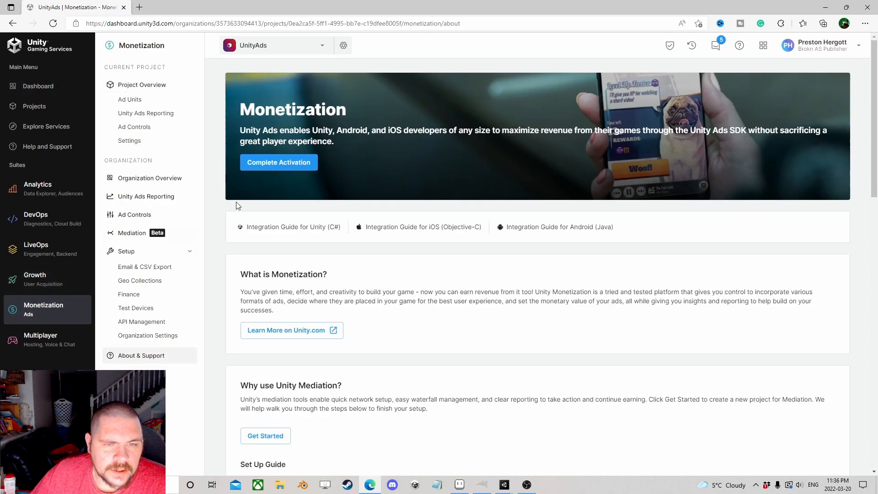
pyautogui.click(280, 163)
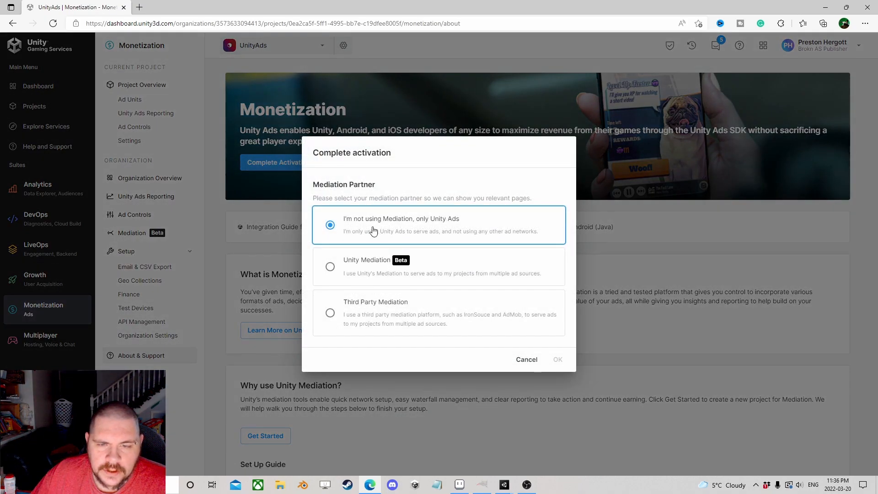
pyautogui.click(330, 268)
pyautogui.click(330, 227)
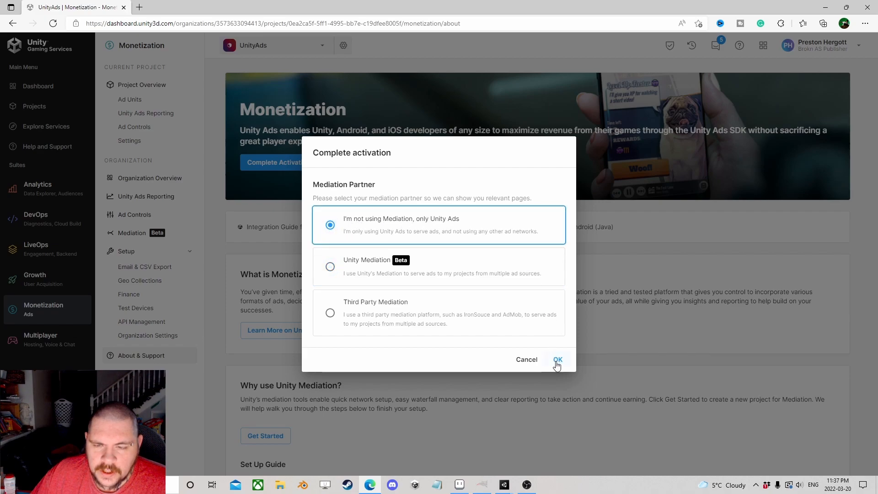
pyautogui.click(331, 267)
pyautogui.click(331, 225)
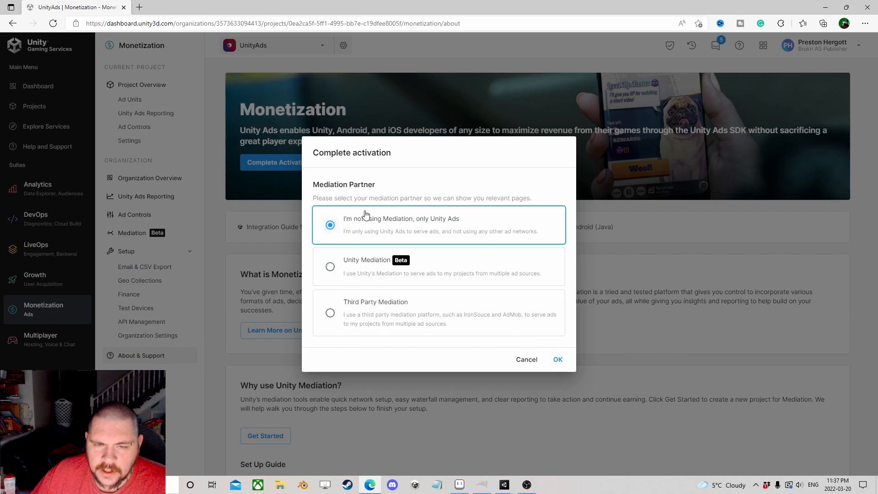
pyautogui.click(557, 360)
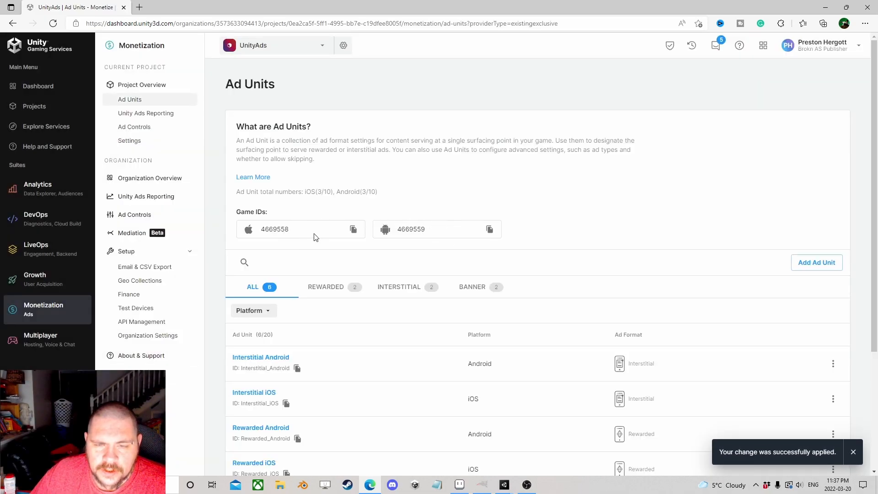
# Copy the ID of the Rewarded Android ad unit and switch back to the Unity editor
pyautogui.scroll(-3, 248, 234)
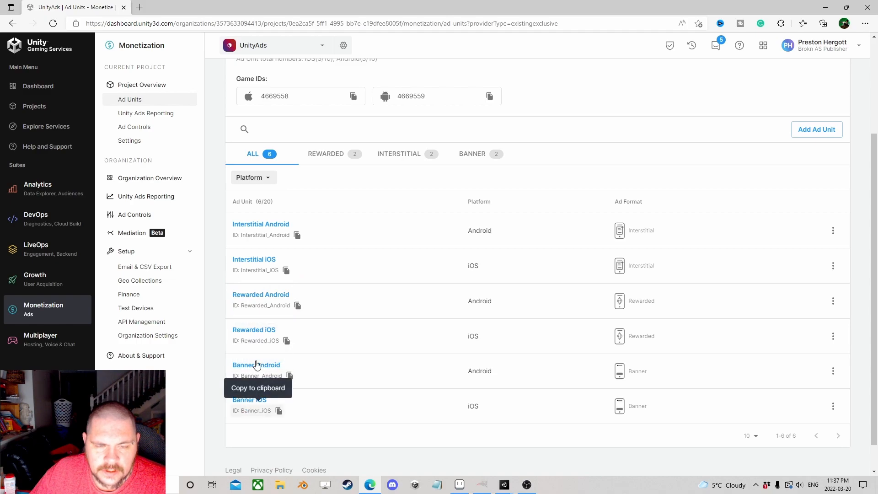
pyautogui.click(298, 305)
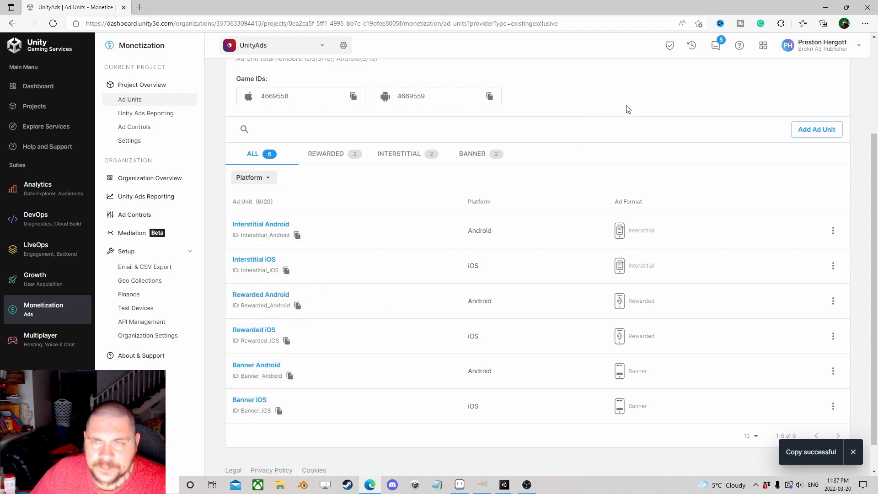
pyautogui.click(826, 8)
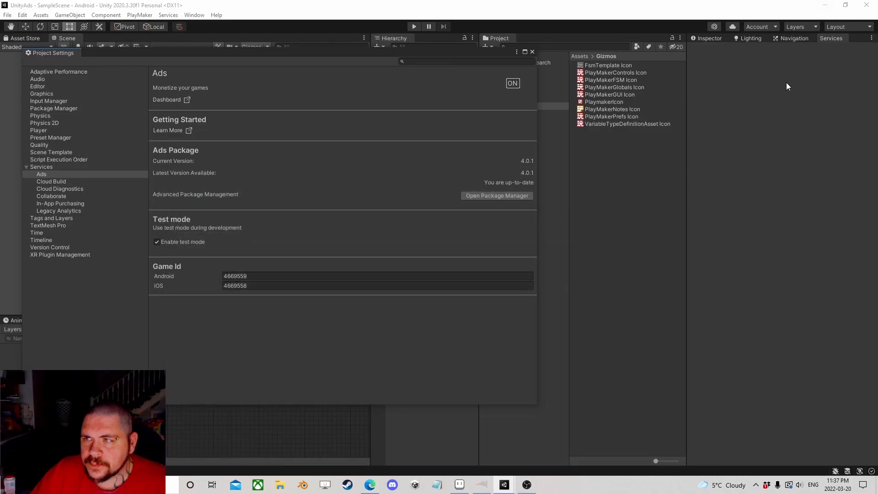
# Close the project settings and import the BasicAd script into the Assets folder
pyautogui.click(532, 52)
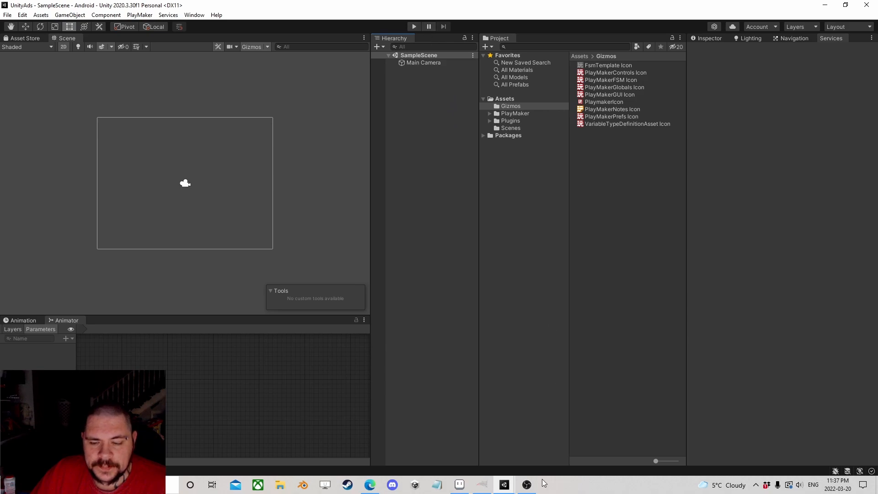
pyautogui.doubleClick(783, 6)
pyautogui.moveTo(789, 10); pyautogui.dragTo(593, 26)
pyautogui.moveTo(714, 295); pyautogui.dragTo(304, 120)
pyautogui.click(643, 21)
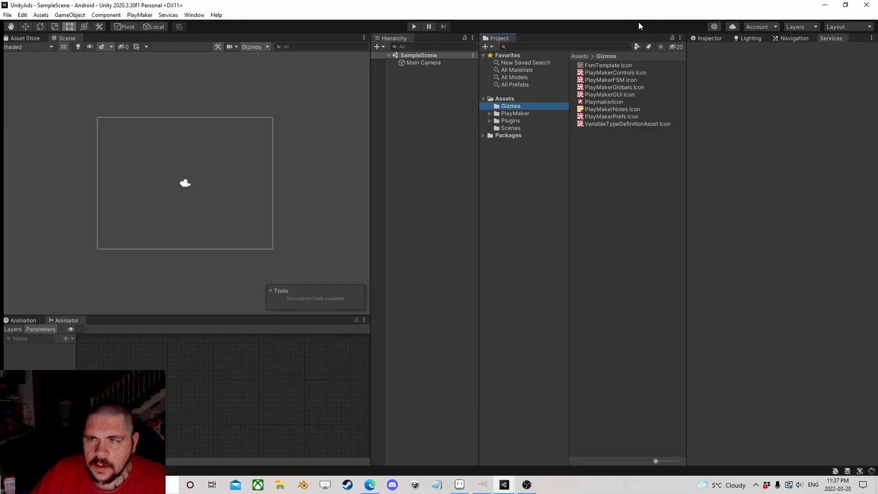
# Create an empty game object in SampleScene and name it Manager
pyautogui.rightClick(407, 95)
pyautogui.click(427, 187)
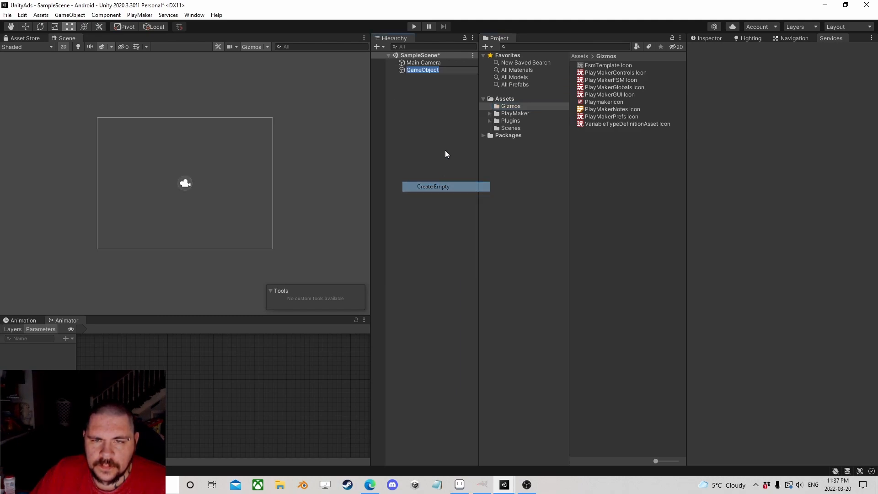
pyautogui.click(428, 63)
pyautogui.click(440, 70)
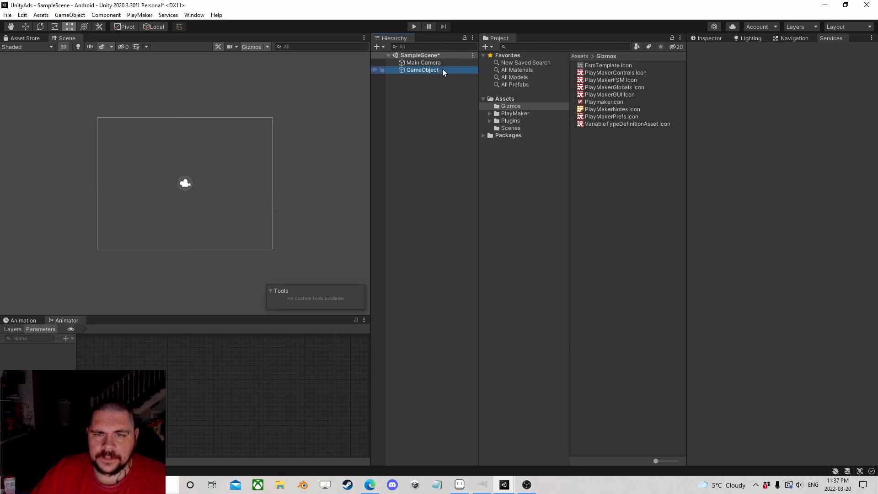
pyautogui.press('F2')
pyautogui.write('Manager')
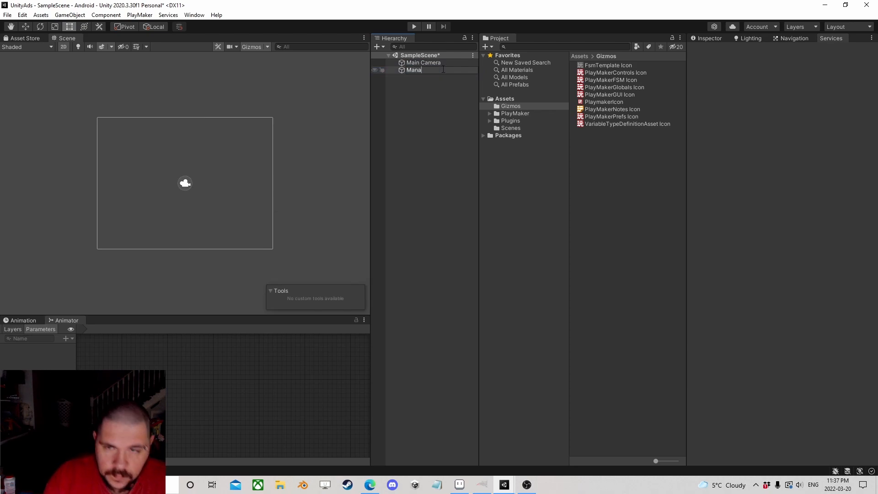
pyautogui.press('Return')
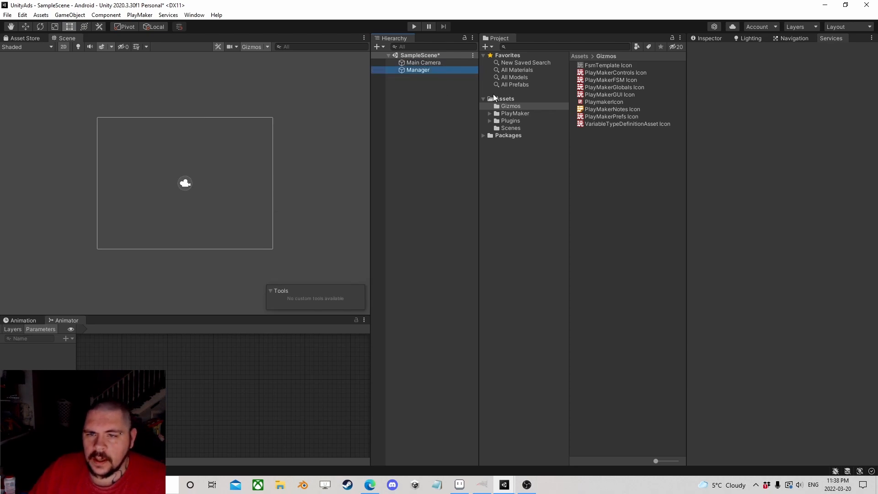
# Attach the BasicAd script from the Assets folder to the Manager object
pyautogui.click(504, 100)
pyautogui.moveTo(593, 97); pyautogui.dragTo(422, 71)
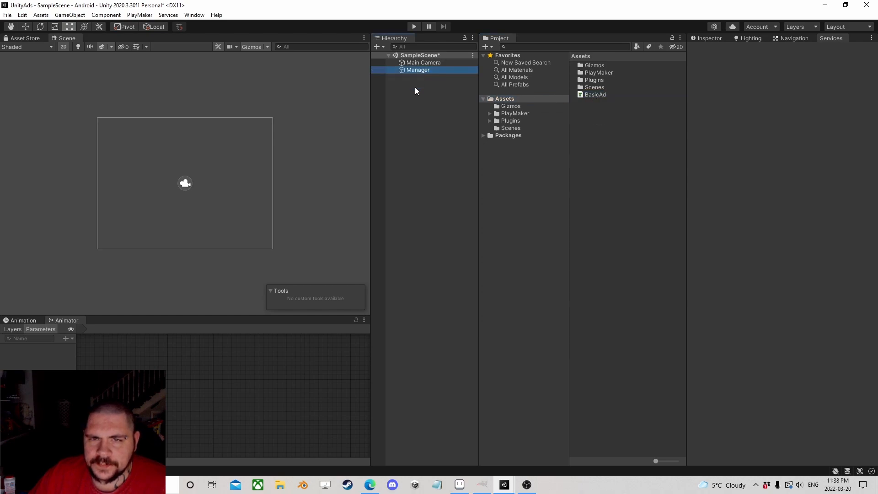
pyautogui.click(416, 81)
pyautogui.click(417, 70)
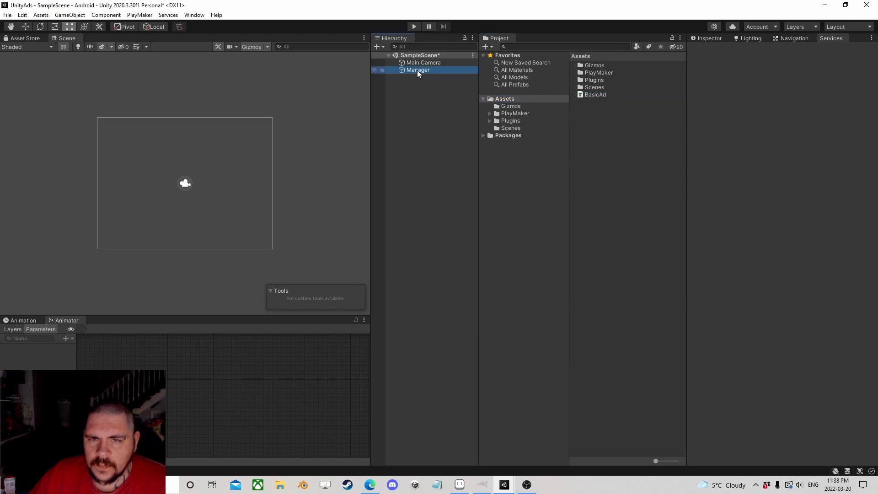
pyautogui.click(594, 94)
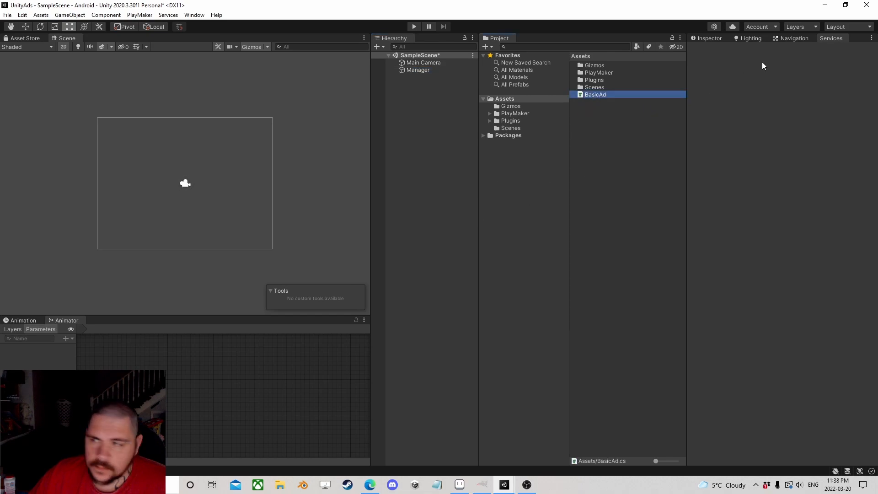
pyautogui.click(824, 40)
pyautogui.moveTo(595, 94); pyautogui.dragTo(414, 70)
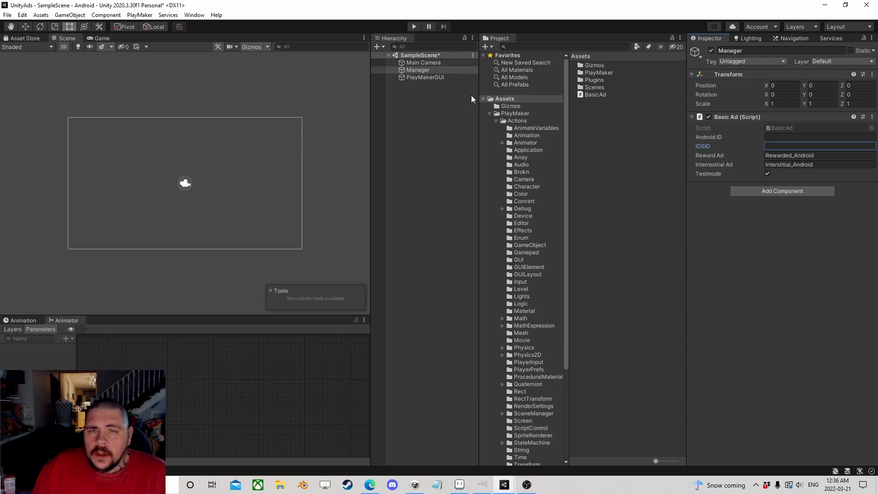
# Review the Manager object's Basic Ad component, the Services list and the BasicAd script asset
pyautogui.click(436, 123)
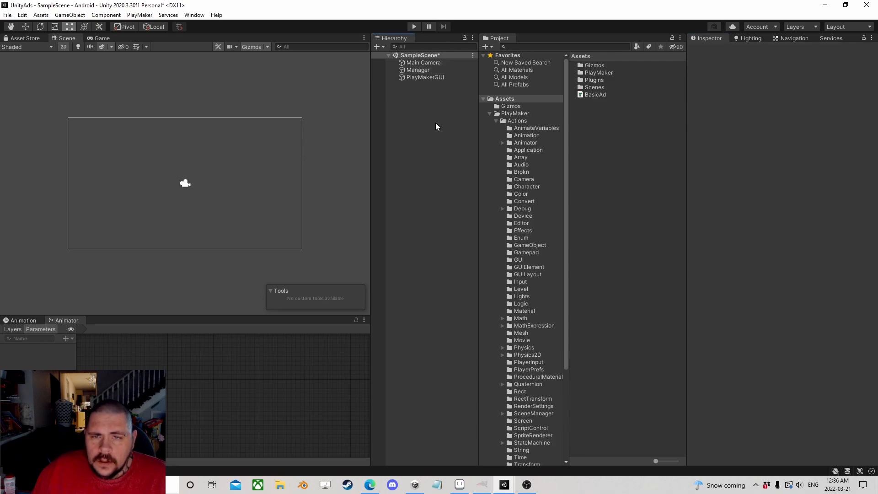
pyautogui.click(418, 70)
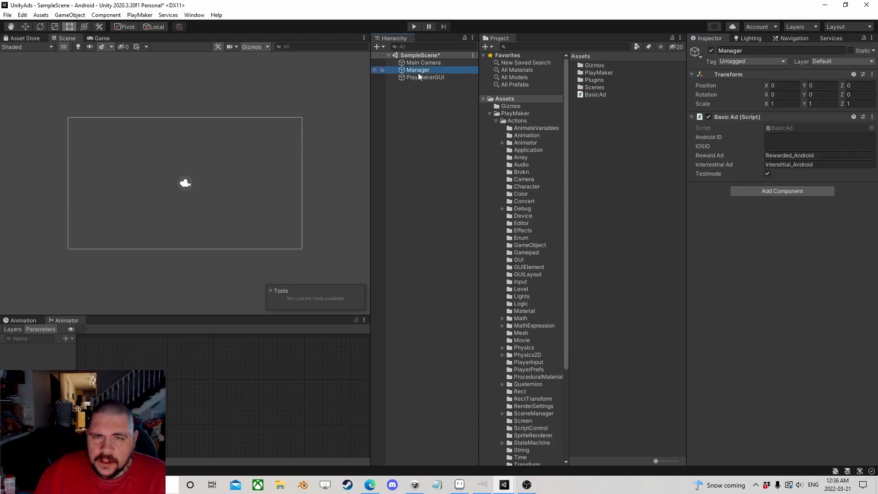
pyautogui.click(390, 86)
pyautogui.click(831, 38)
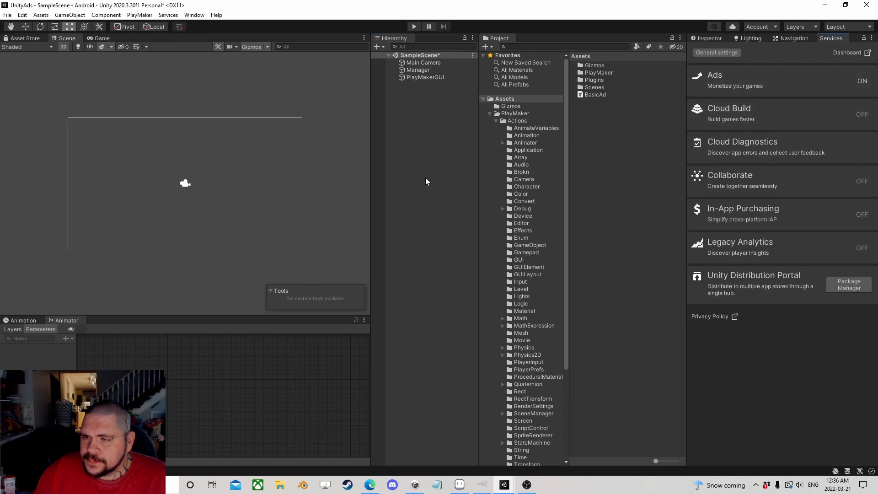
pyautogui.click(590, 94)
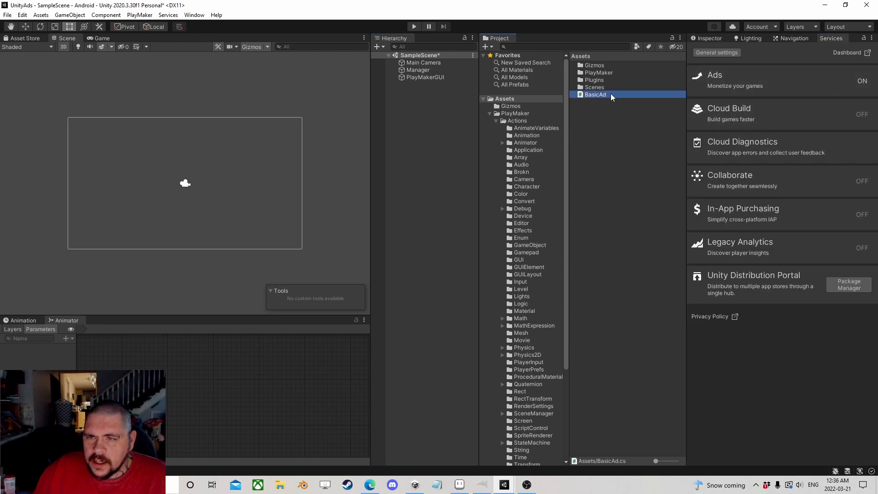
pyautogui.click(418, 71)
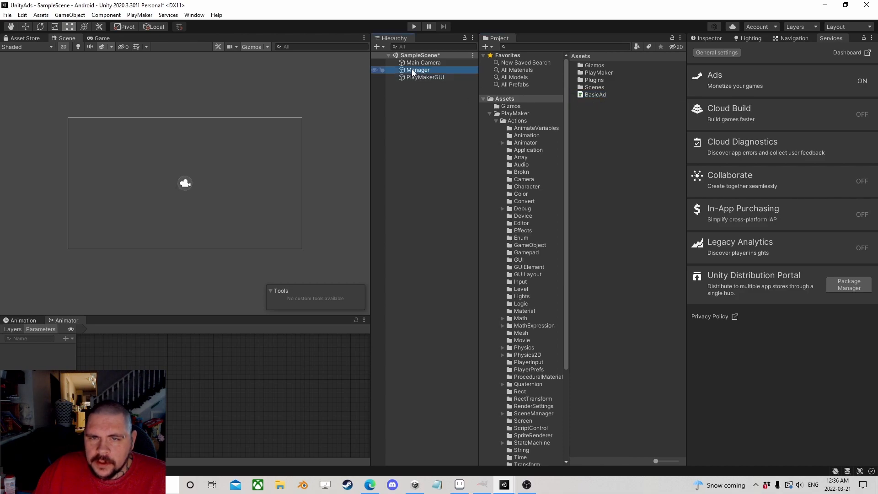
# Inspect the Manager's Basic Ad component and copy the Interstitial Android and Rewarded Android ad unit IDs from the Unity dashboard
pyautogui.click(705, 38)
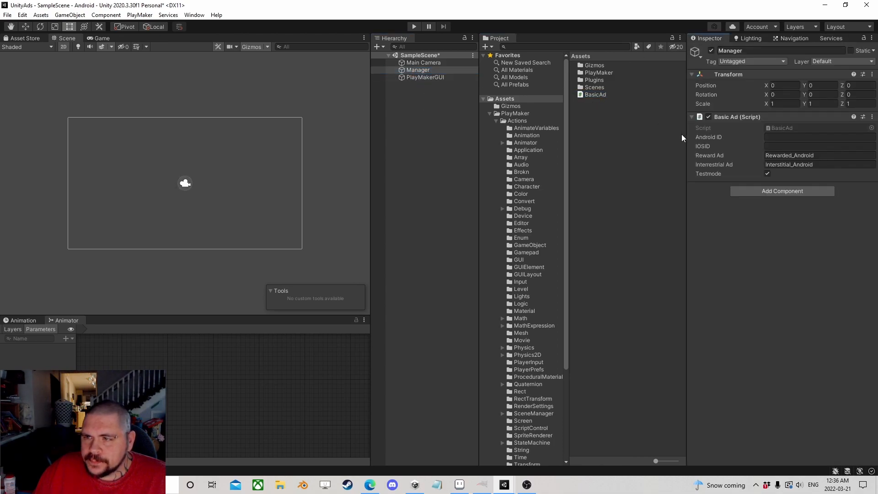
pyautogui.click(772, 136)
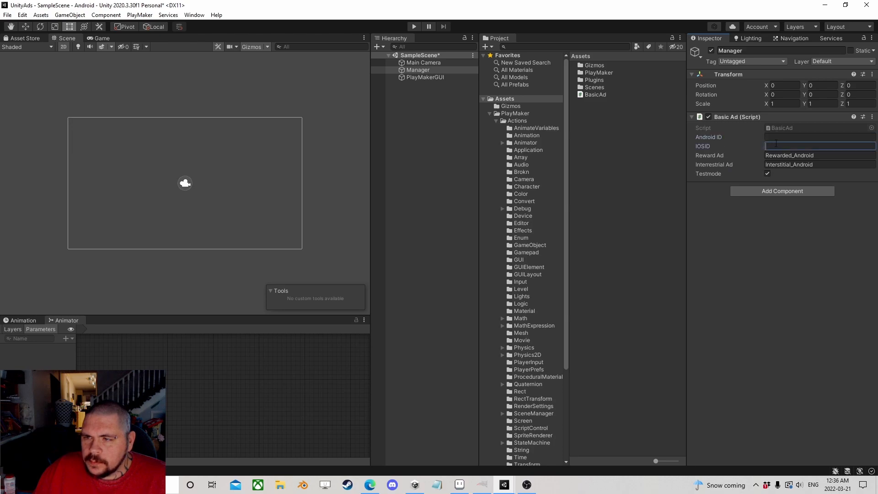
pyautogui.click(369, 484)
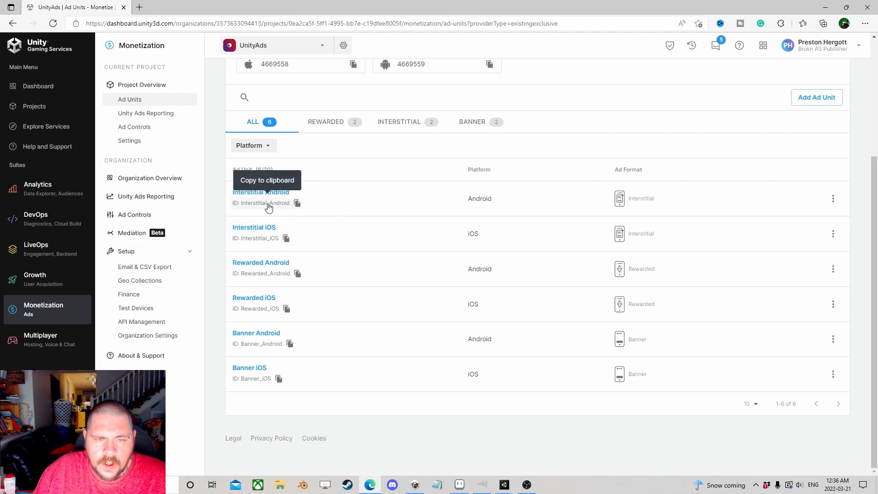
pyautogui.click(297, 203)
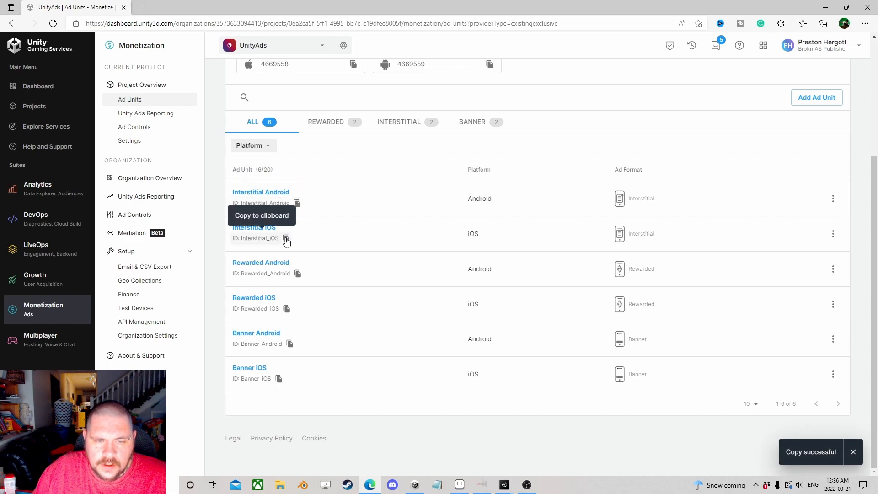
pyautogui.click(296, 274)
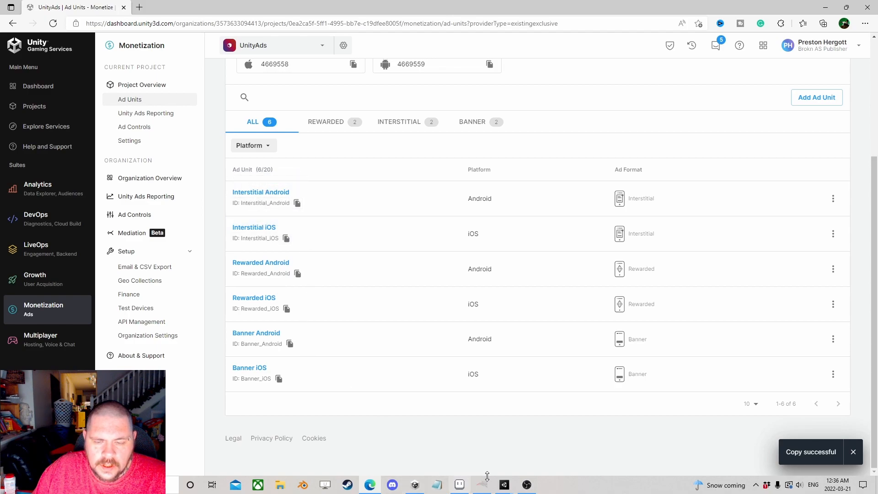
pyautogui.click(505, 483)
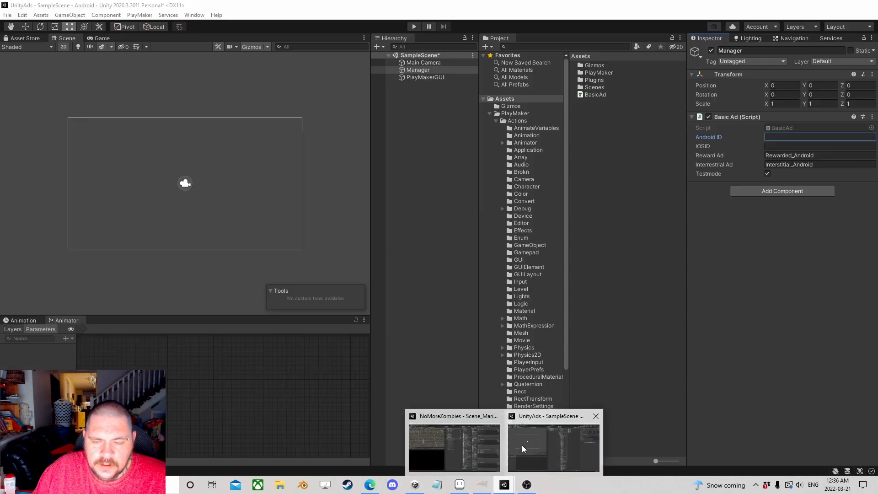
pyautogui.click(523, 446)
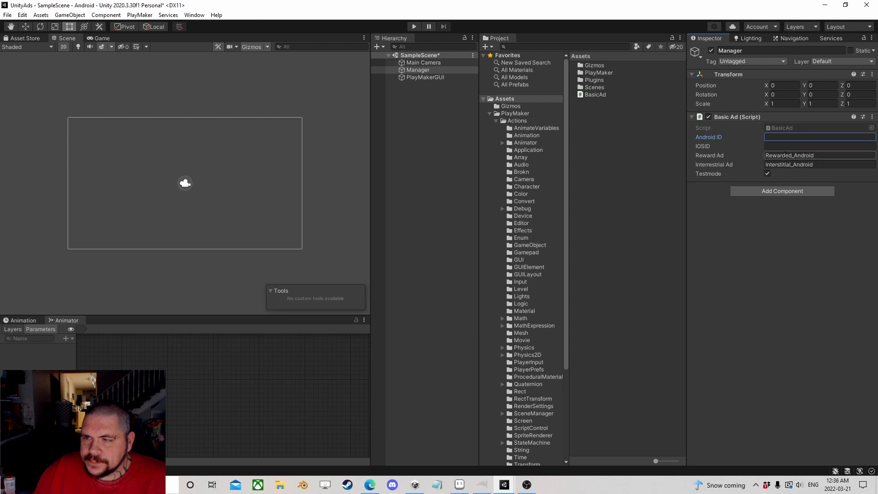
# Check the Reward Ad and Interrestrial Ad IDs in the Manager's Basic Ad component
pyautogui.click(785, 156)
pyautogui.click(785, 164)
pyautogui.click(786, 157)
pyautogui.click(786, 163)
pyautogui.click(786, 156)
pyautogui.click(785, 165)
pyautogui.click(783, 156)
pyautogui.click(779, 164)
pyautogui.click(777, 155)
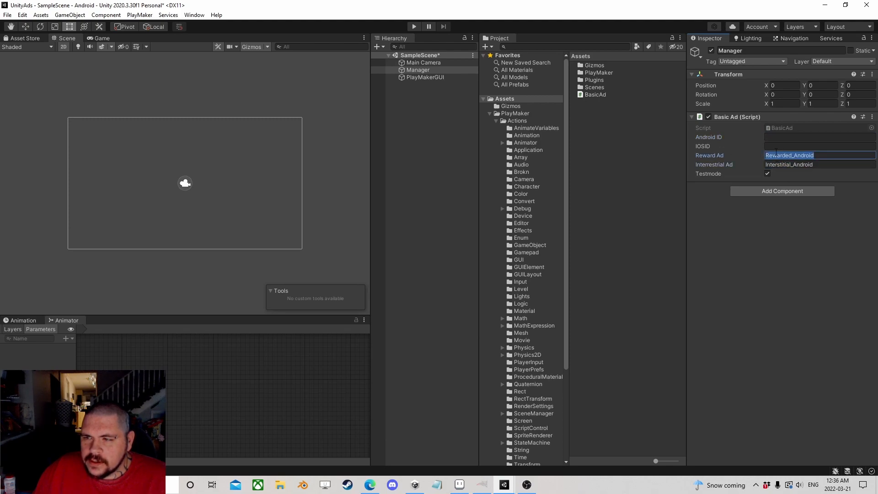
pyautogui.click(22, 15)
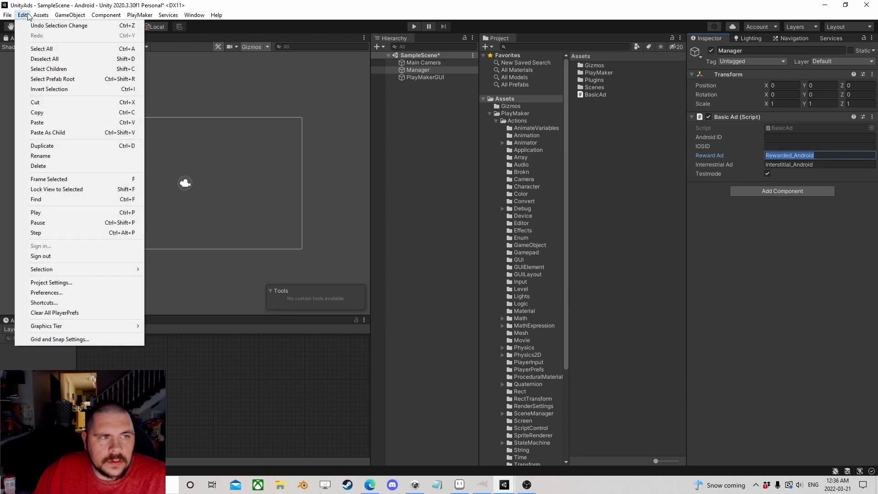
pyautogui.click(23, 17)
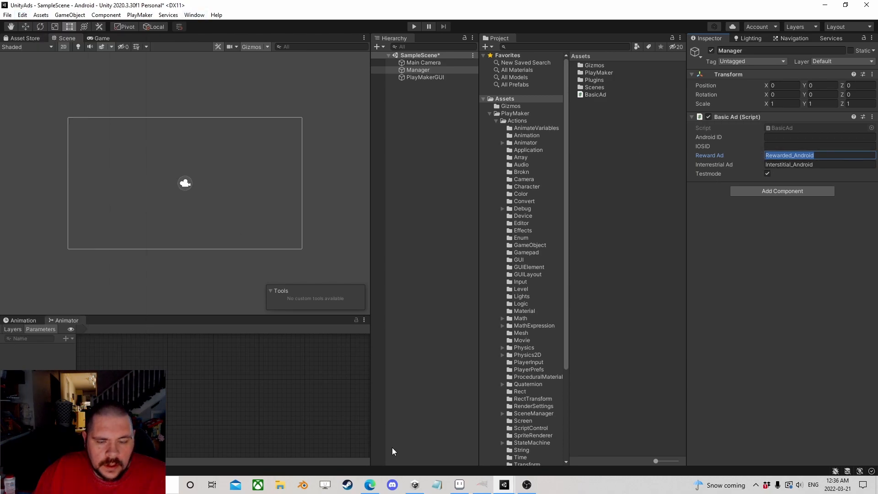
# Copy the iOS game ID 4669558 from the dashboard's Ad Units page into the Basic Ad component's IOSID
pyautogui.click(372, 485)
pyautogui.scroll(4, 355, 108)
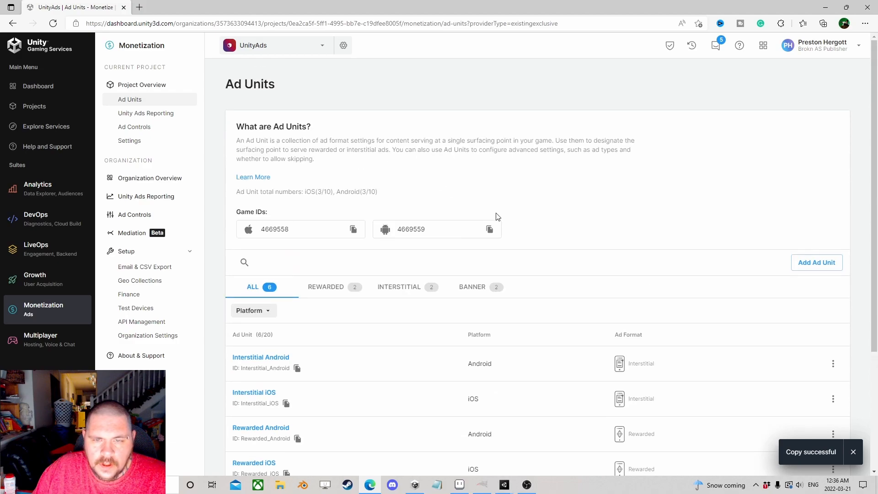
pyautogui.click(355, 234)
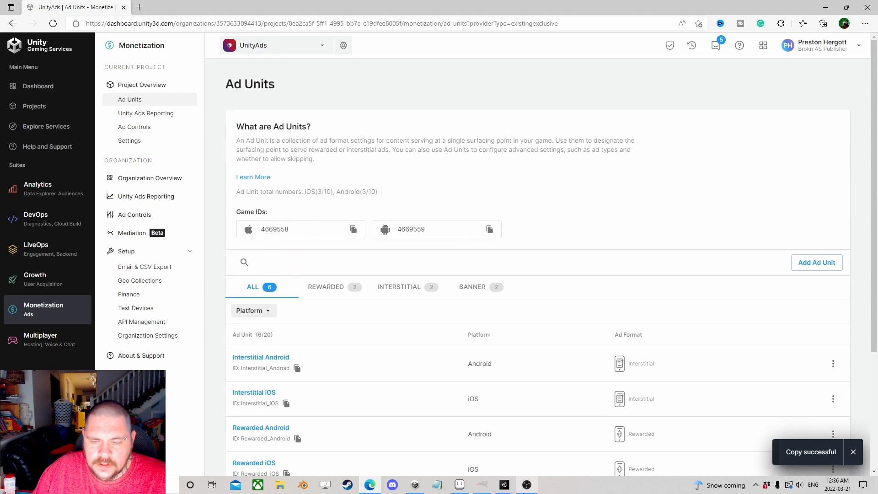
pyautogui.moveTo(503, 486)
pyautogui.click(537, 452)
pyautogui.click(776, 146)
pyautogui.hotkey('ctrl', 'v')
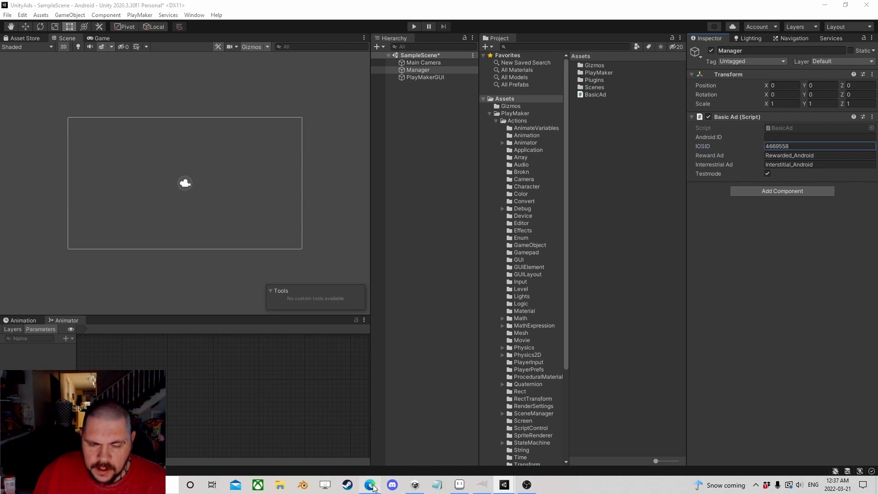
# Copy the Android game ID 4669559 from the dashboard's Ad Units page into the Basic Ad component's Android ID
pyautogui.click(374, 488)
pyautogui.click(490, 229)
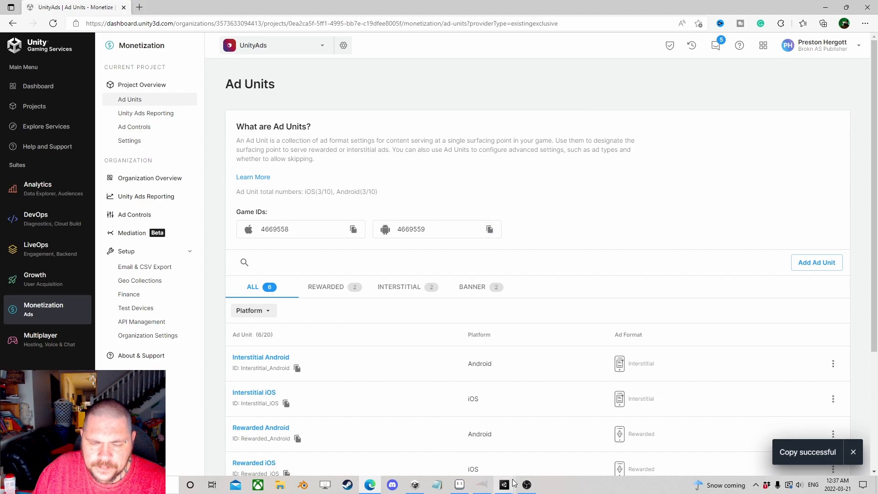
pyautogui.click(525, 486)
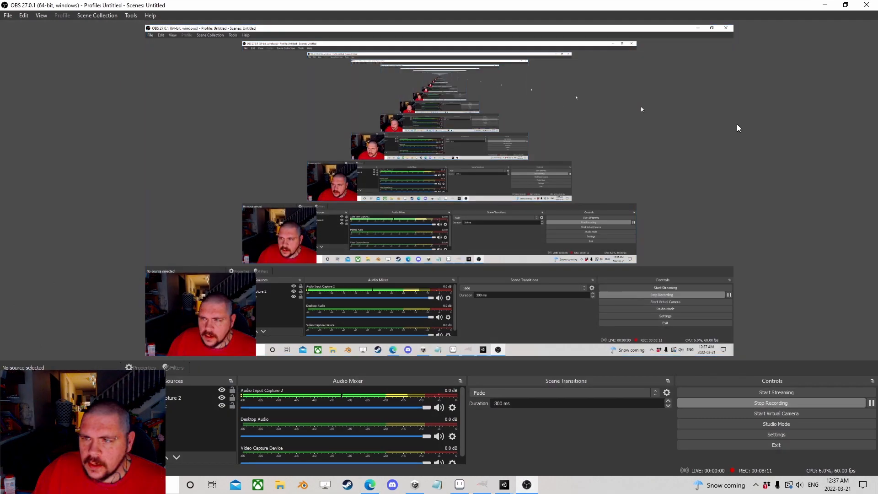
pyautogui.click(524, 486)
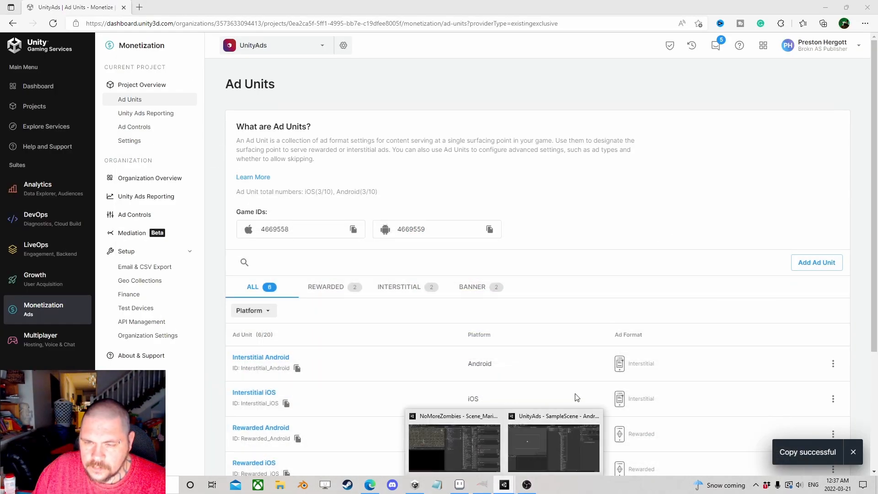
pyautogui.click(553, 446)
pyautogui.click(789, 137)
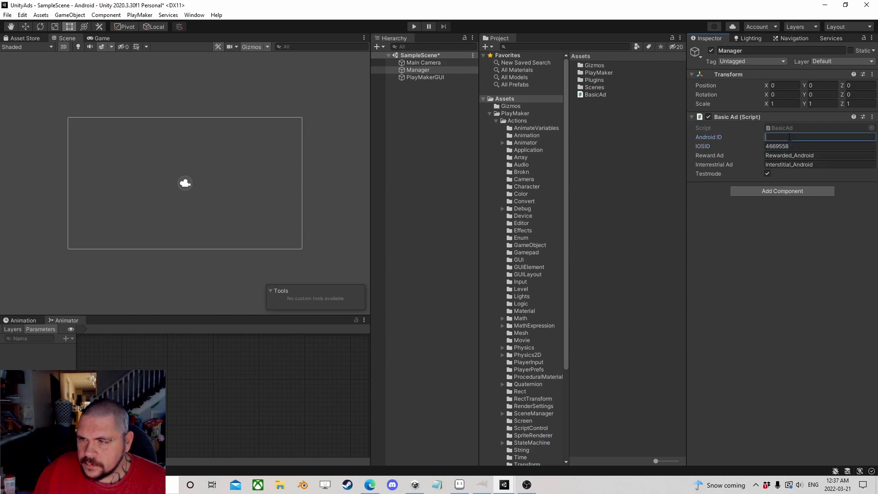
pyautogui.hotkey('ctrl', 'v')
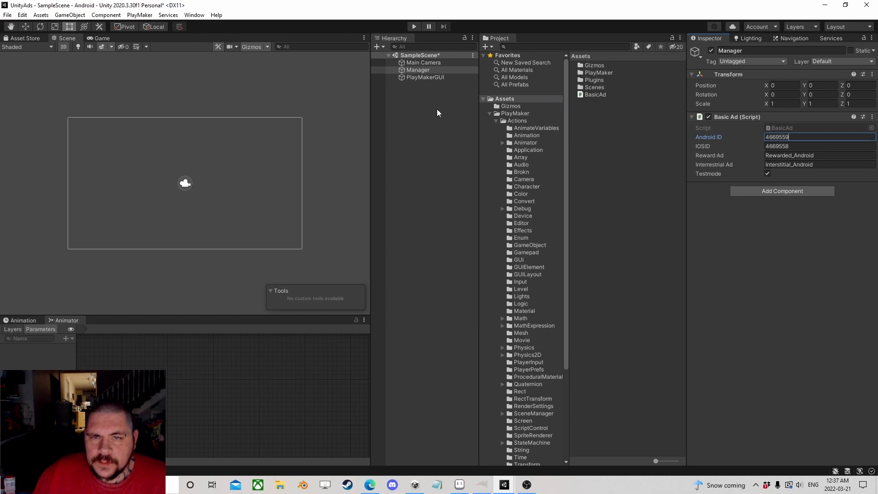
# Check the Android and iOS game IDs in the project's Ads service settings, and close the settings
pyautogui.click(22, 14)
pyautogui.click(53, 283)
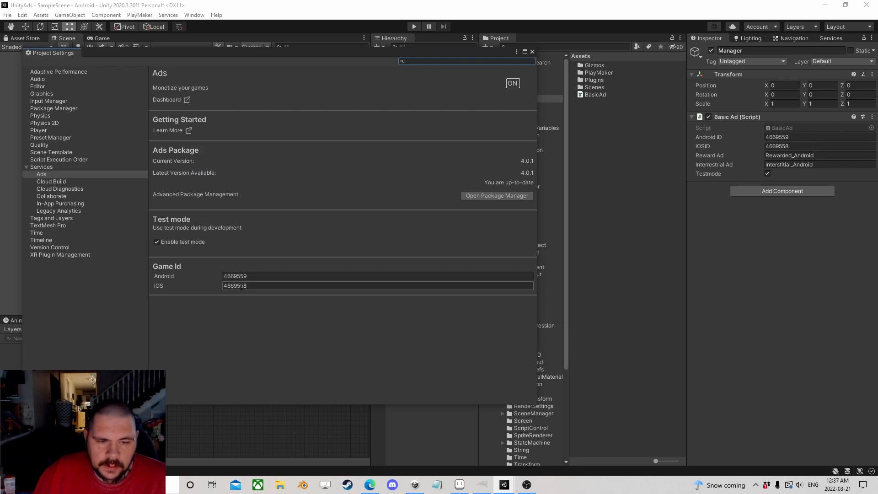
pyautogui.click(255, 286)
pyautogui.click(260, 276)
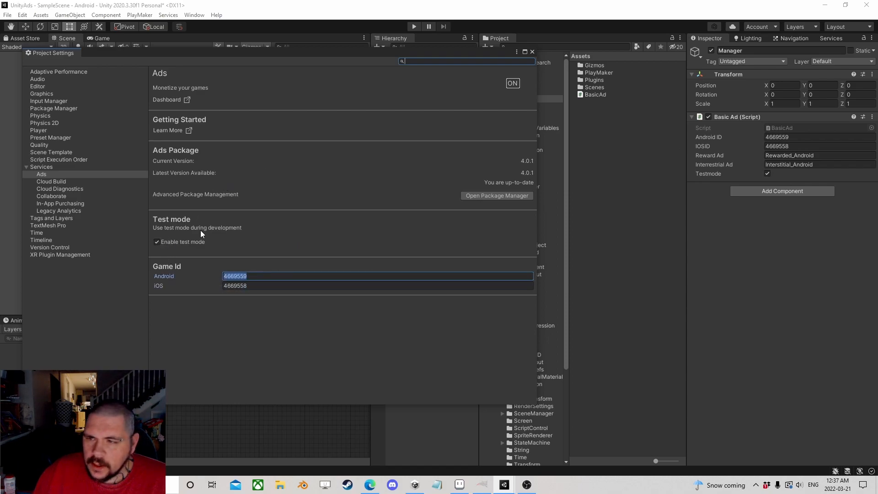
pyautogui.click(533, 52)
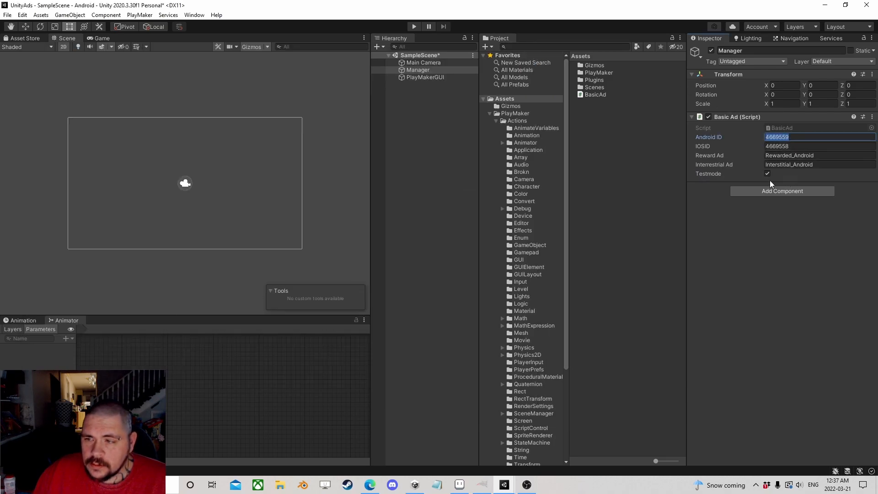
# Add a PlayMakerFSM component to the Manager object
pyautogui.click(420, 69)
pyautogui.click(759, 193)
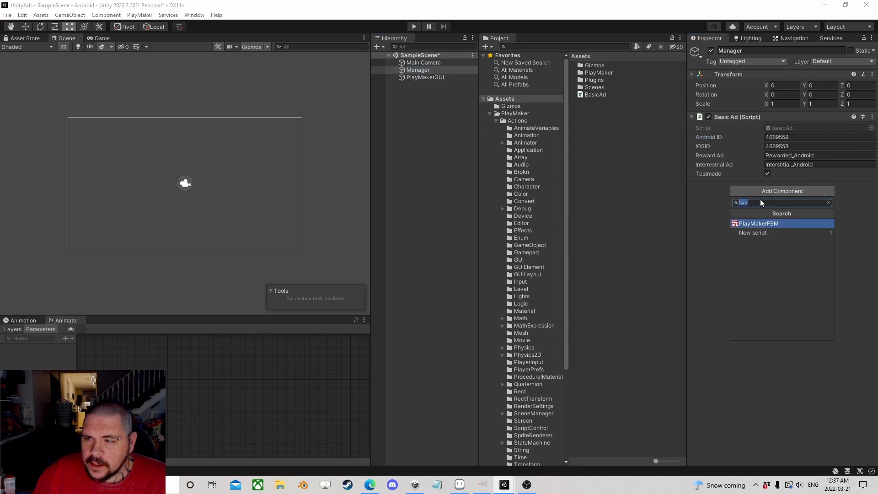
pyautogui.click(759, 223)
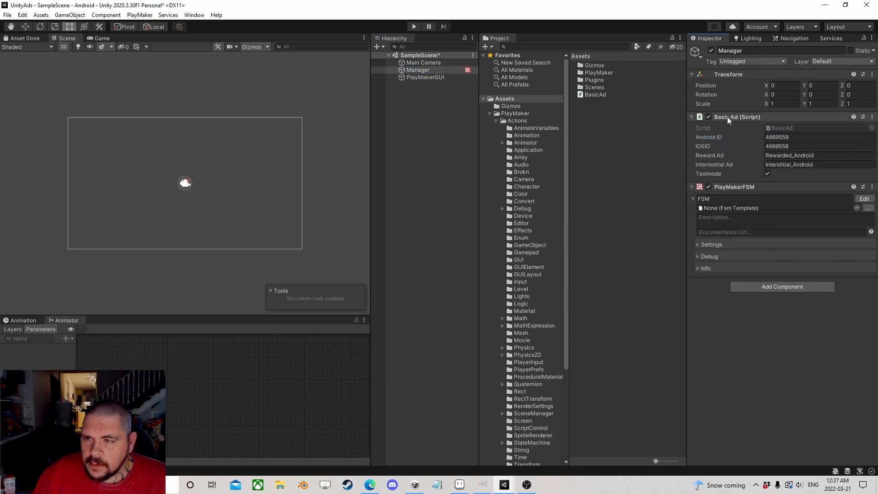
# Add the Brokn actions Show Reward Ad and Show Interrestrial Ad to State 1 of the Manager FSM
pyautogui.click(864, 199)
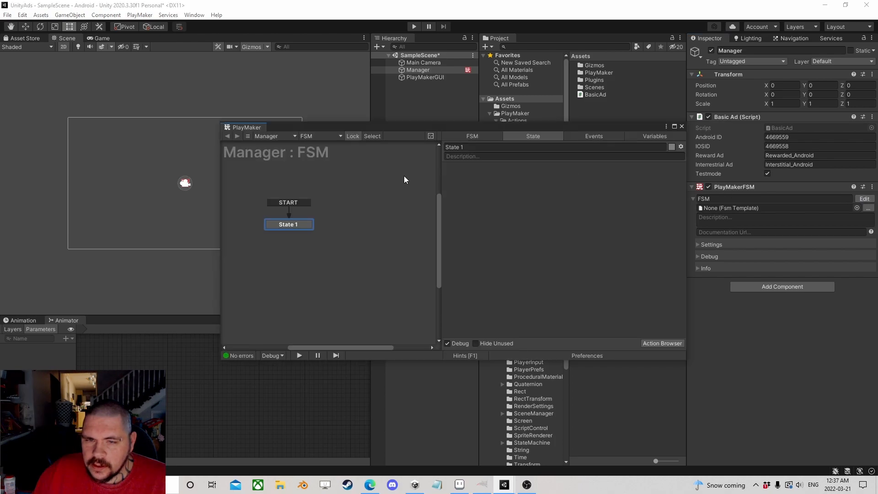
pyautogui.click(662, 343)
pyautogui.click(86, 259)
pyautogui.doubleClick(92, 259)
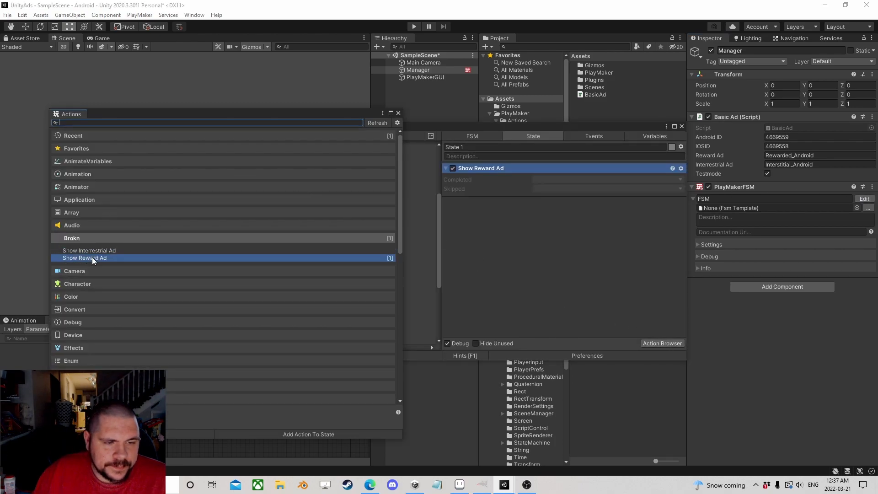
pyautogui.doubleClick(101, 252)
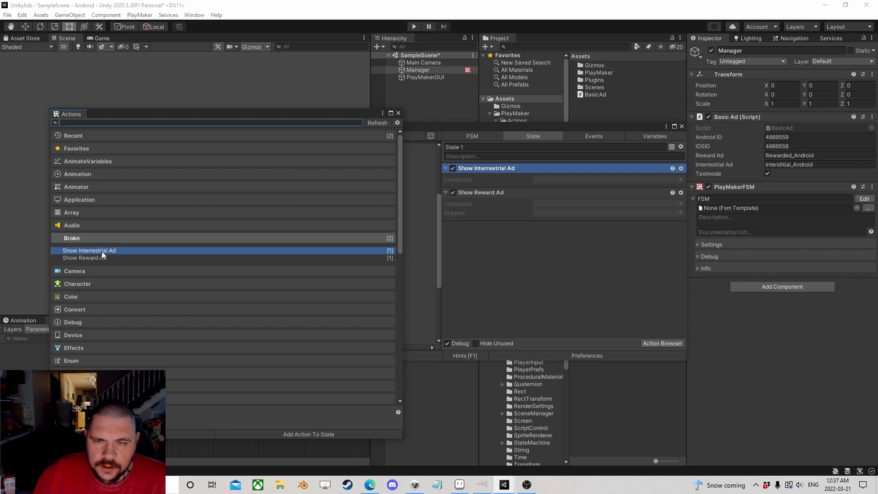
pyautogui.click(398, 113)
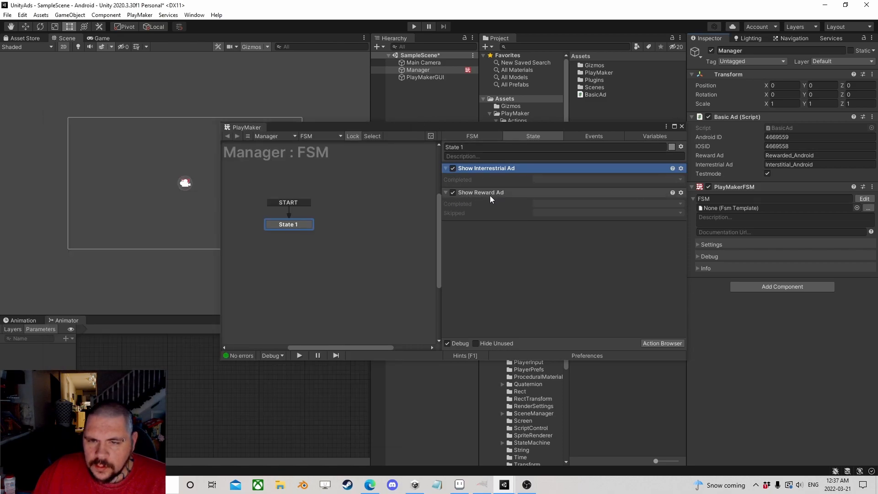
# Disable the Show Interrestrial Ad action in State 1
pyautogui.click(491, 194)
pyautogui.click(480, 168)
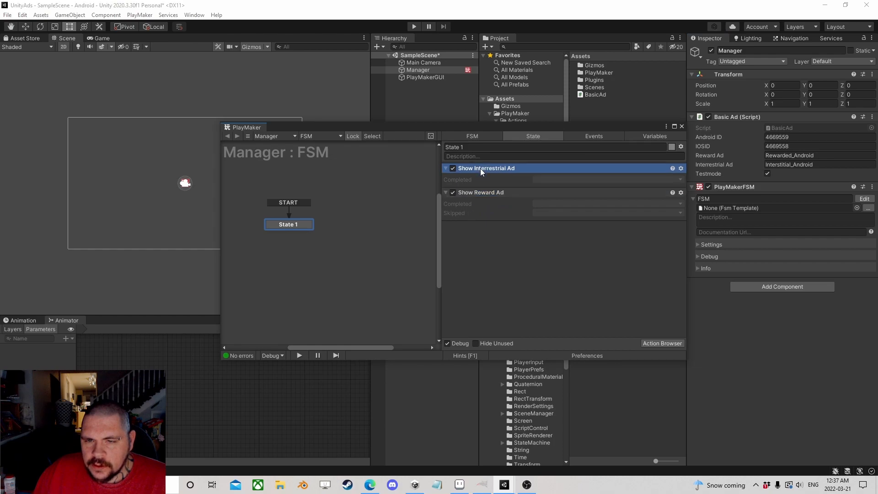
pyautogui.click(453, 169)
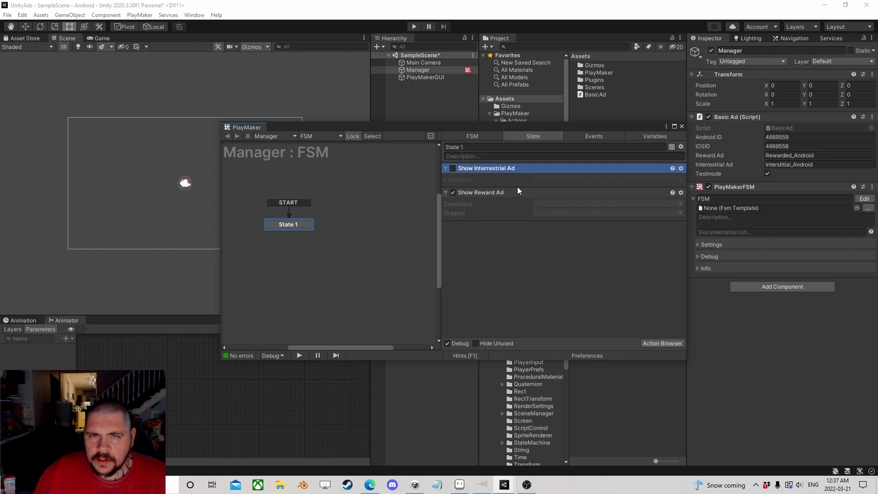
# Create a Completed event for the Show Reward Ad action's Completed outcome and add it as a transition on State 1
pyautogui.click(548, 204)
pyautogui.click(558, 261)
pyautogui.write('Cp,')
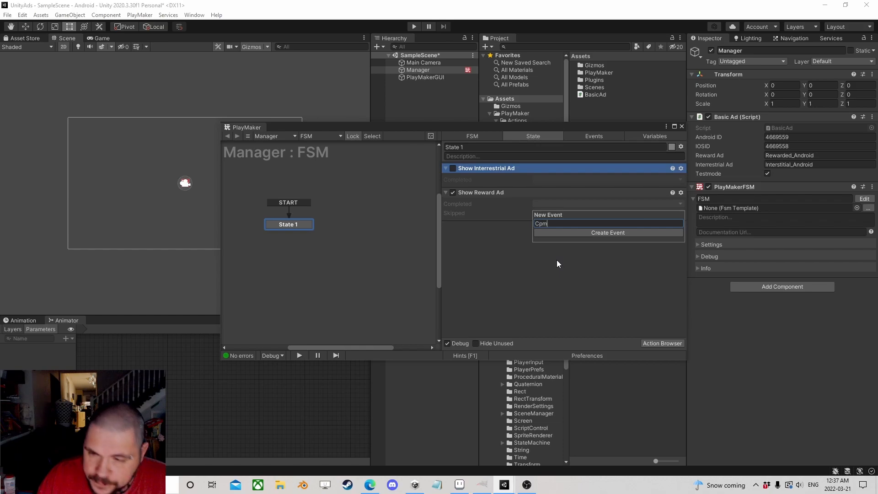
pyautogui.press('BackSpace')
pyautogui.press('BackSpace')
pyautogui.write('ompleted')
pyautogui.press('Return')
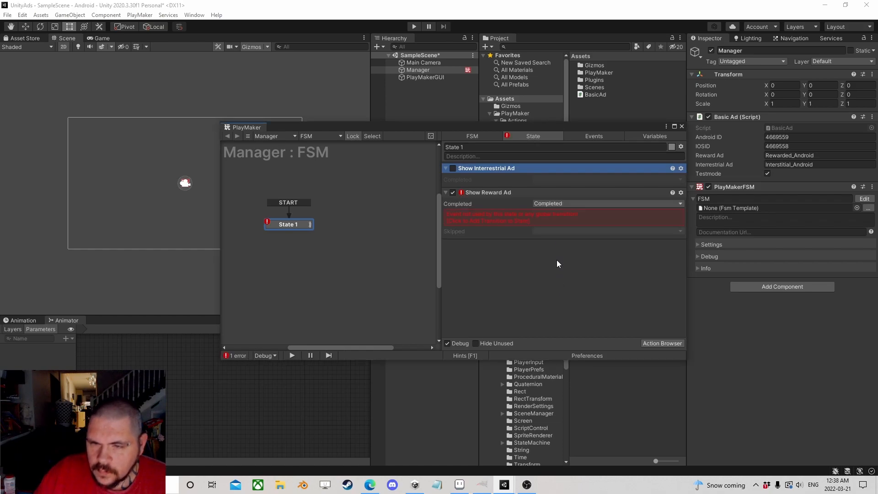
pyautogui.click(540, 218)
# Create a Skip event for the Show Reward Ad action's Skipped outcome and add it as a transition on State 1
pyautogui.click(544, 213)
pyautogui.click(565, 278)
pyautogui.write('Ski')
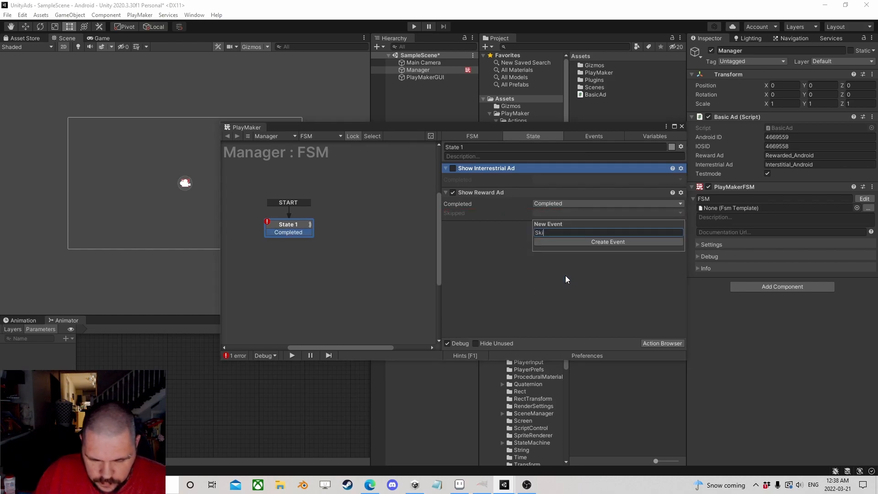
pyautogui.write('p')
pyautogui.press('Return')
pyautogui.click(526, 221)
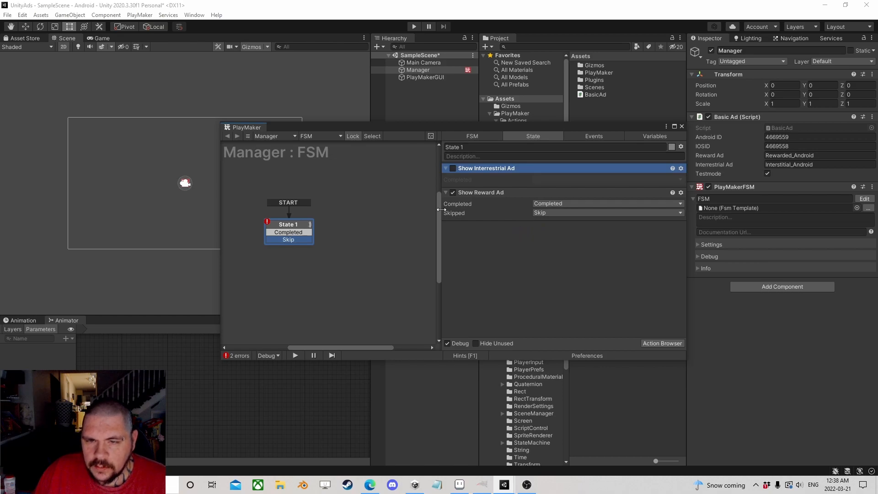
# Connect State 1's Completed and Skip transitions to two separate new states beside it
pyautogui.moveTo(303, 231); pyautogui.dragTo(354, 217)
pyautogui.click(318, 238)
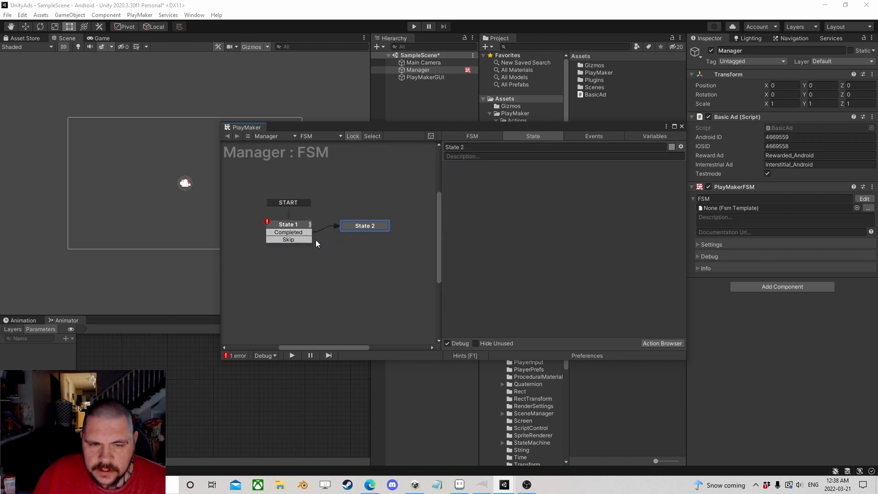
pyautogui.moveTo(355, 250); pyautogui.dragTo(367, 250)
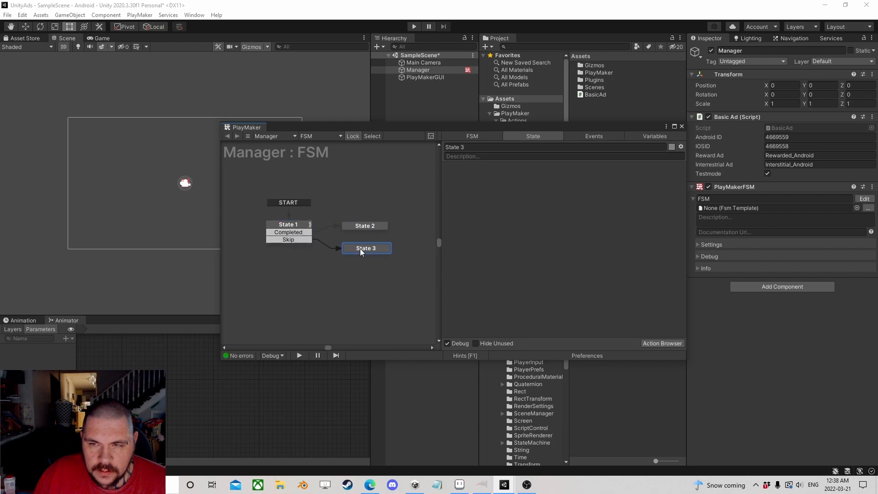
# Disable the Manager's PlayMakerFSM component and run the scene in play mode
pyautogui.click(367, 225)
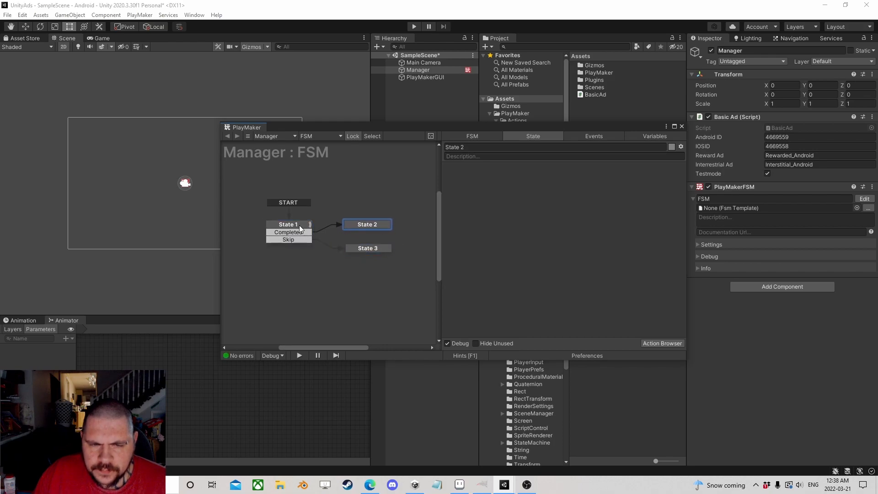
pyautogui.moveTo(299, 225); pyautogui.dragTo(295, 226)
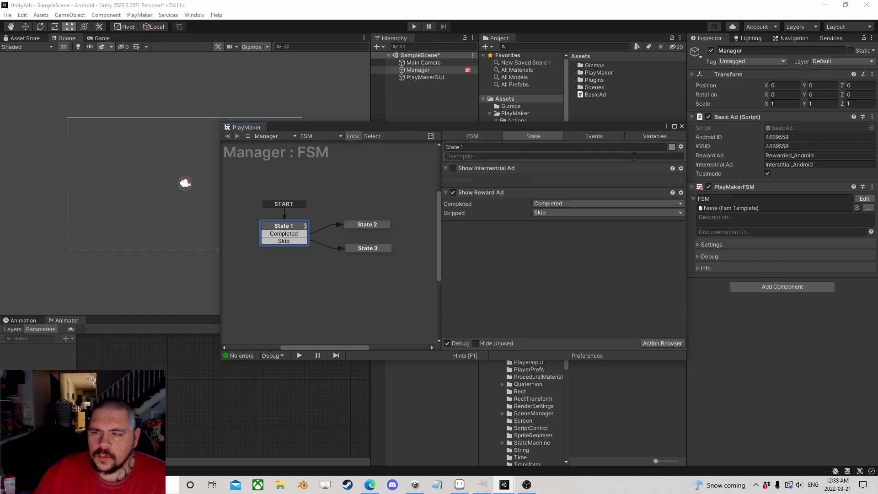
pyautogui.click(708, 188)
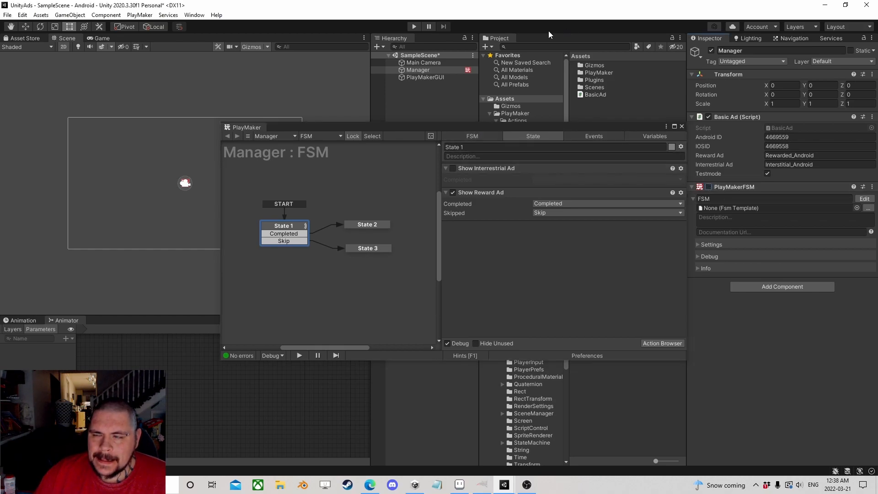
pyautogui.click(413, 27)
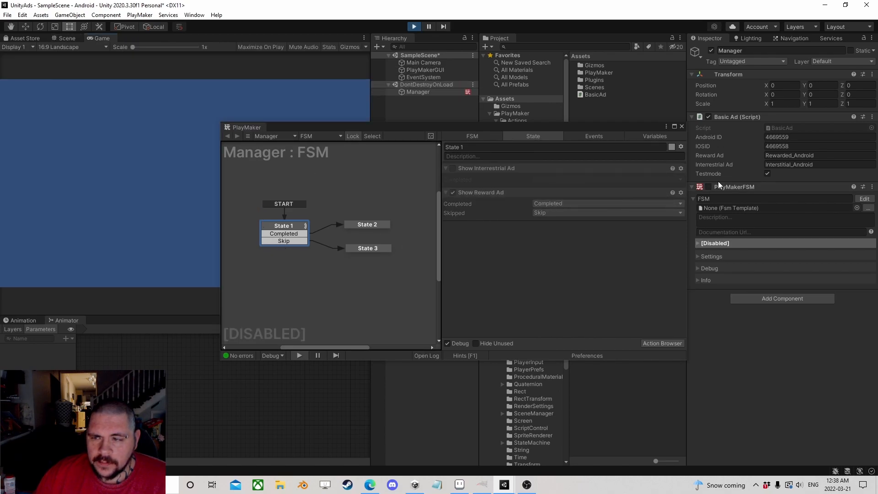
# Test the reward ad by enabling the Manager's PlayMakerFSM during play and closing the ad, checking which state the FSM enters
pyautogui.click(472, 192)
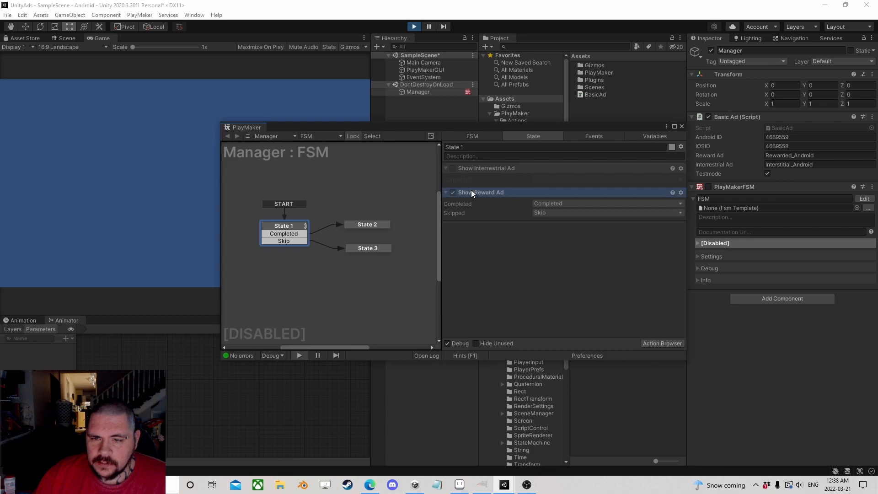
pyautogui.click(708, 187)
pyautogui.moveTo(391, 127); pyautogui.dragTo(533, 150)
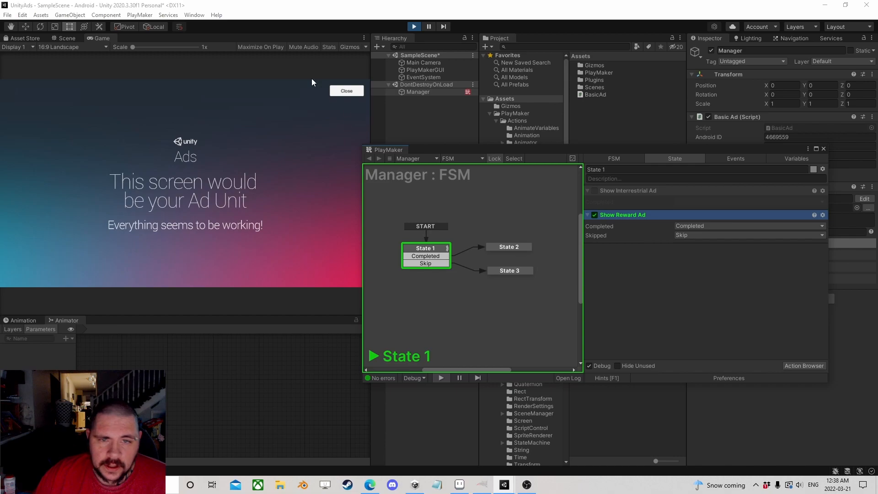
pyautogui.moveTo(470, 152); pyautogui.dragTo(308, 142)
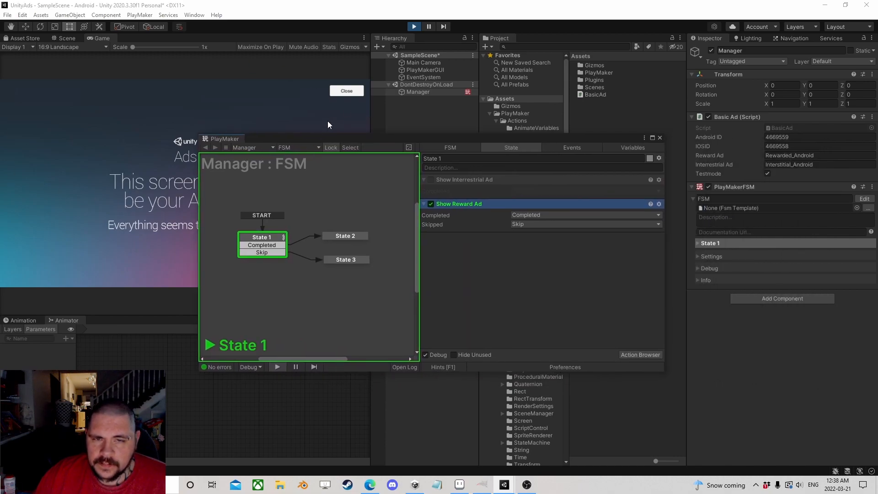
pyautogui.click(347, 91)
pyautogui.click(338, 237)
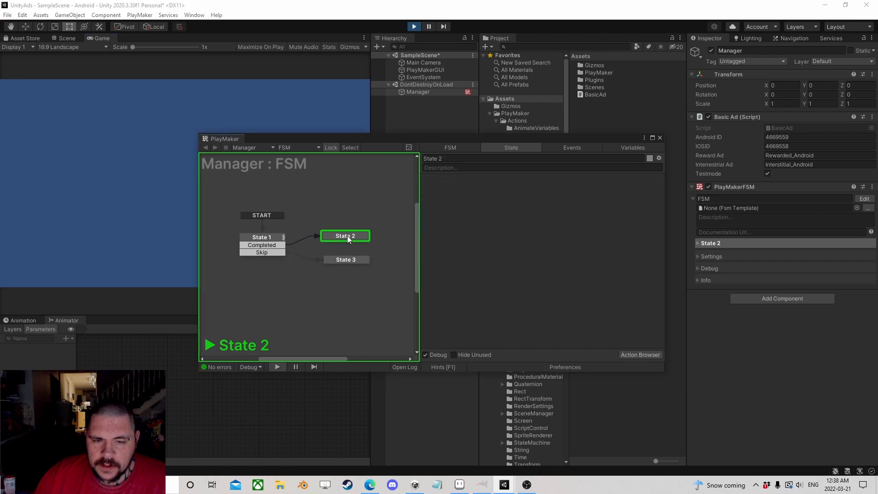
# In State 1, disable Show Reward Ad and enable Show Interrestrial Ad with its Completed outcome set to the Completed event
pyautogui.click(268, 238)
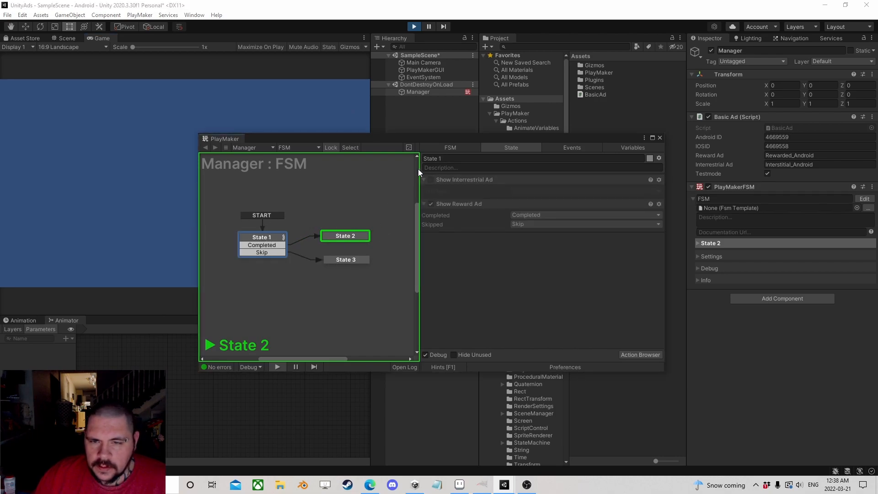
pyautogui.click(431, 204)
pyautogui.click(431, 180)
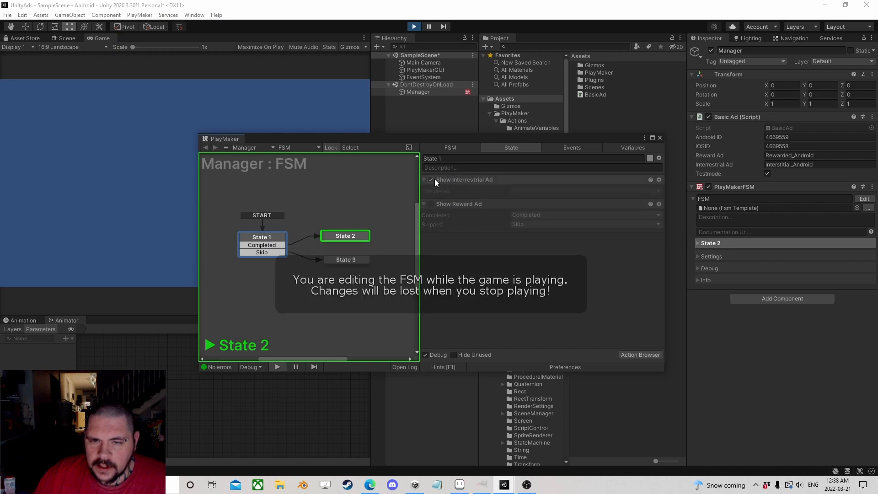
pyautogui.click(555, 190)
pyautogui.click(556, 211)
# Test the interstitial ad by disabling and re-enabling the Manager's PlayMakerFSM and closing the ad that plays
pyautogui.click(709, 187)
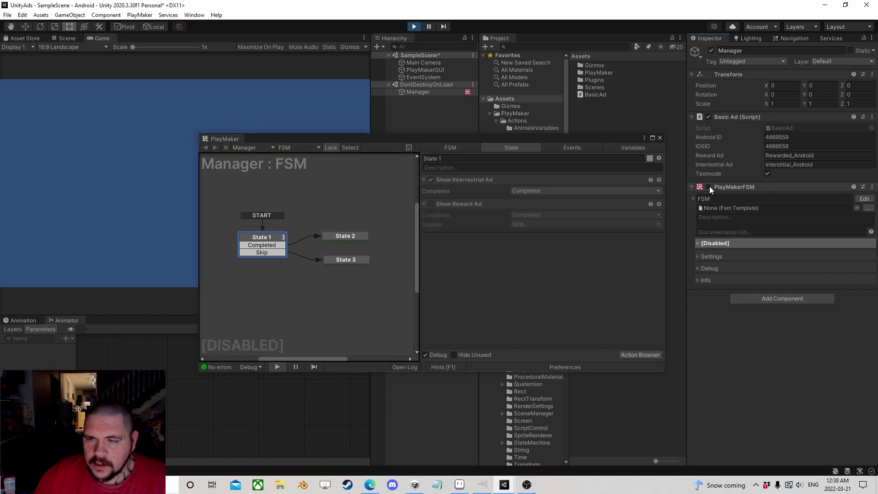
pyautogui.click(709, 187)
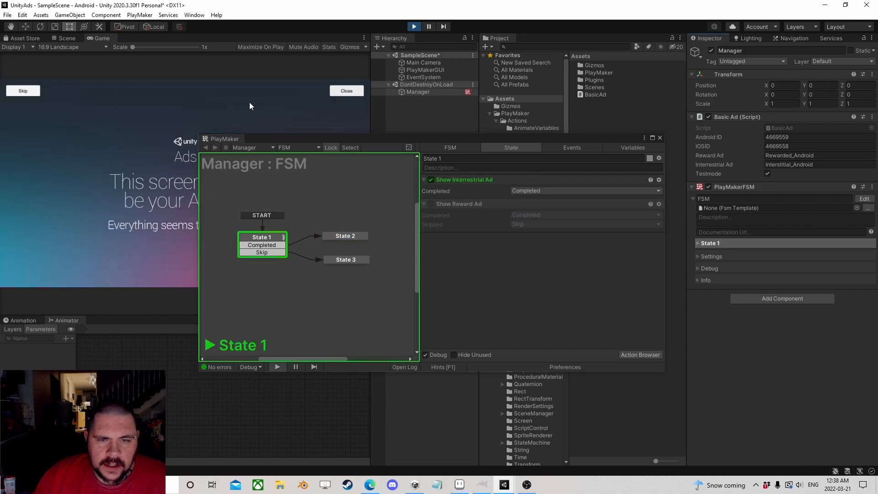
pyautogui.moveTo(287, 139); pyautogui.dragTo(339, 153)
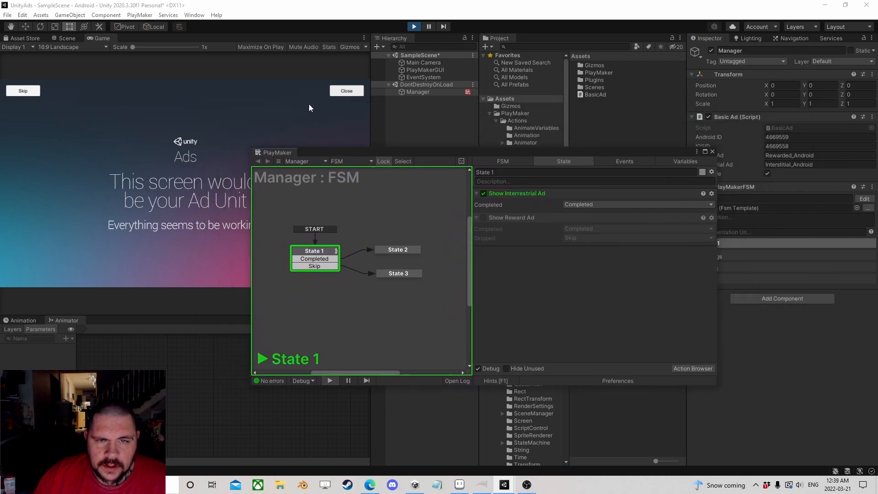
pyautogui.click(347, 92)
pyautogui.moveTo(676, 155); pyautogui.dragTo(623, 137)
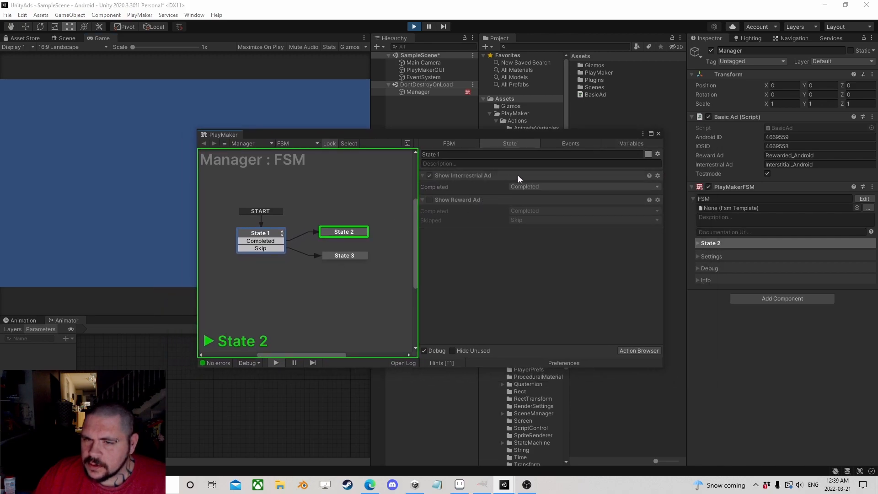
# Restart the Manager's PlayMakerFSM and skip the interstitial ad to check the resulting state
pyautogui.click(709, 187)
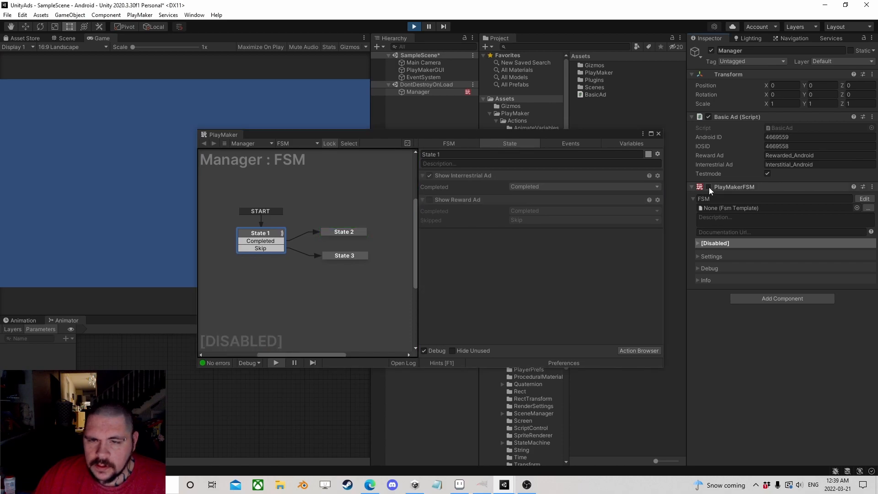
pyautogui.click(709, 188)
pyautogui.click(26, 91)
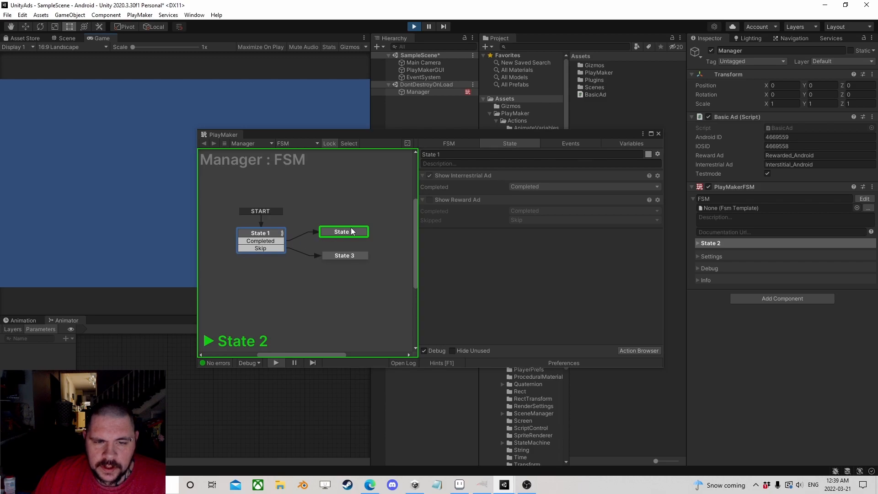
# Switch State 1 from Show Interrestrial Ad back to Show Reward Ad and rerun the Manager's PlayMakerFSM
pyautogui.click(709, 186)
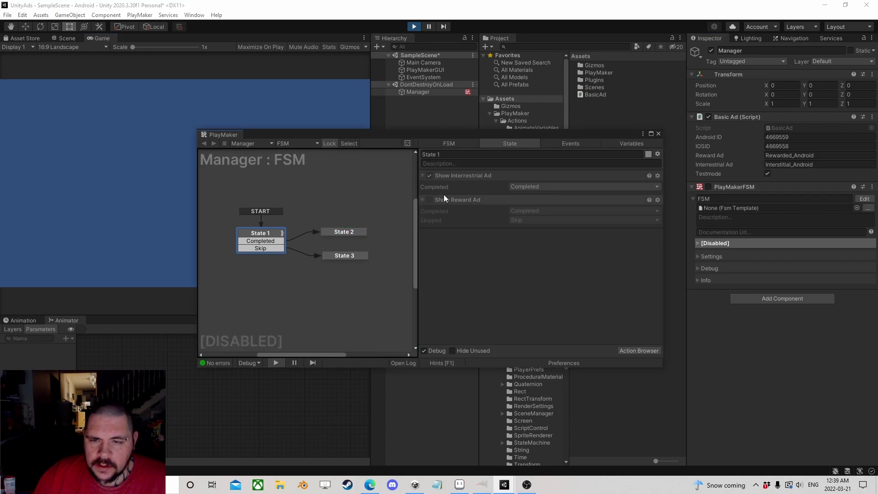
pyautogui.click(430, 200)
pyautogui.click(429, 175)
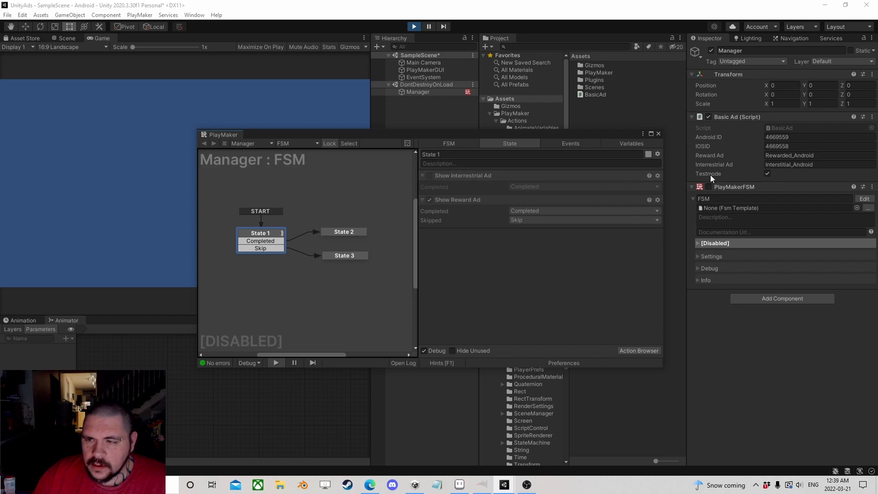
pyautogui.click(709, 187)
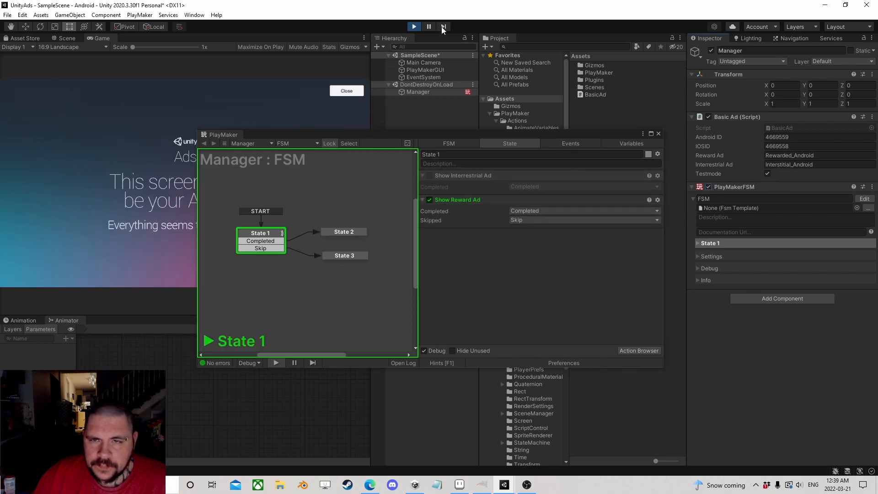
# Exit play mode and tidy the editor by closing the PlayMaker window and collapsing the Manager's PlayMakerFSM component
pyautogui.click(414, 26)
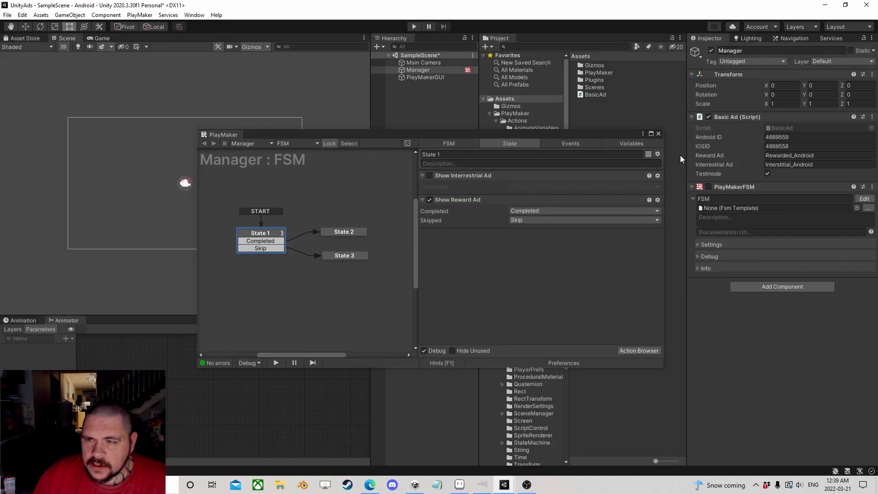
pyautogui.click(659, 134)
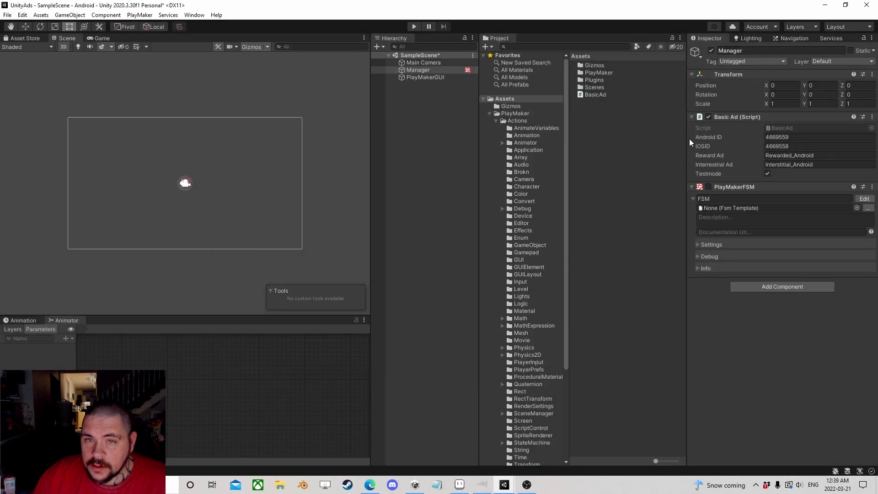
pyautogui.click(734, 188)
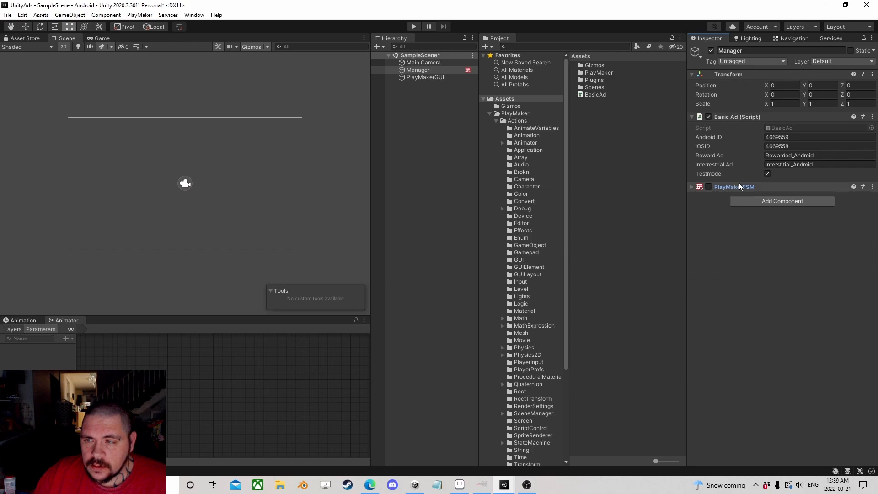
pyautogui.click(732, 117)
pyautogui.click(737, 117)
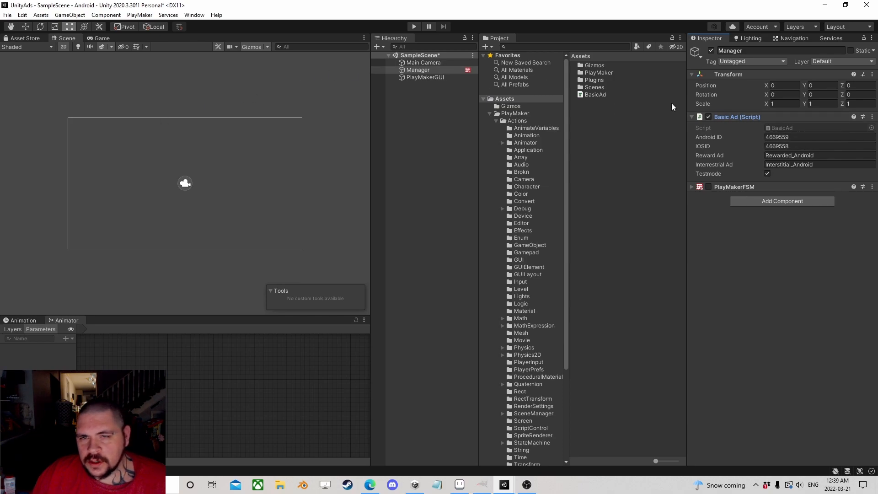
# Locate the Manager's BasicAd script asset in the project and examine its code
pyautogui.click(421, 71)
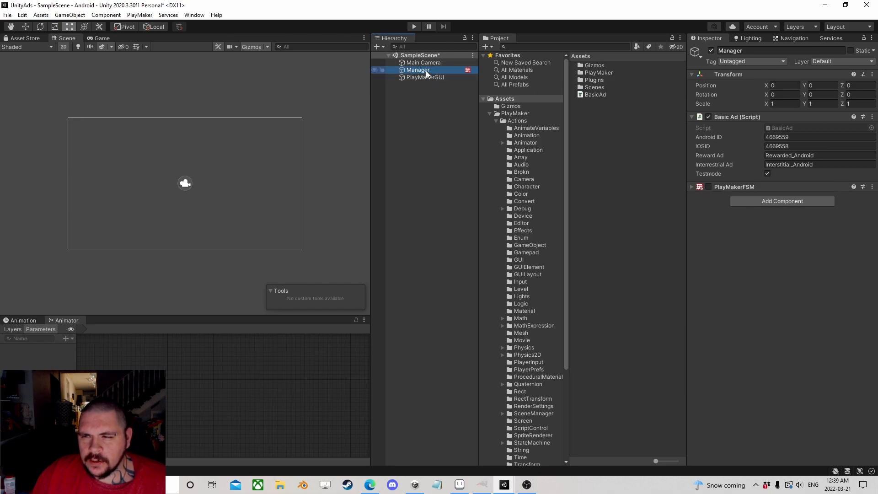
pyautogui.click(780, 128)
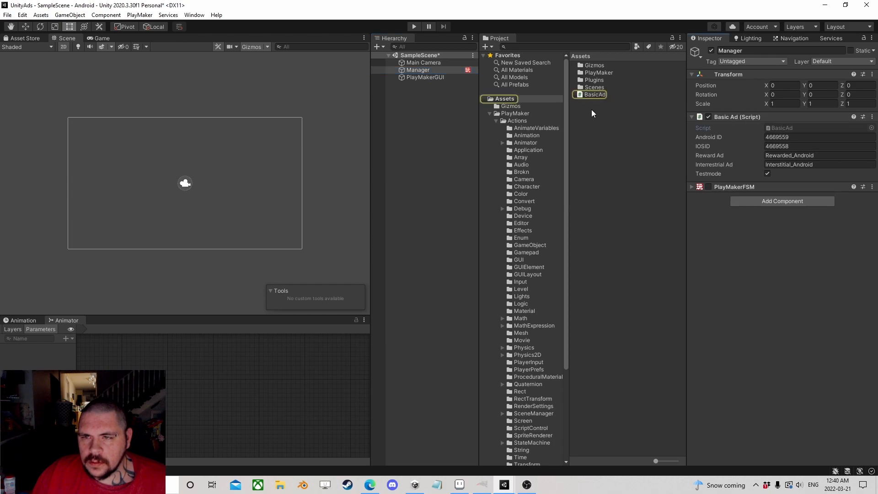
pyautogui.click(597, 95)
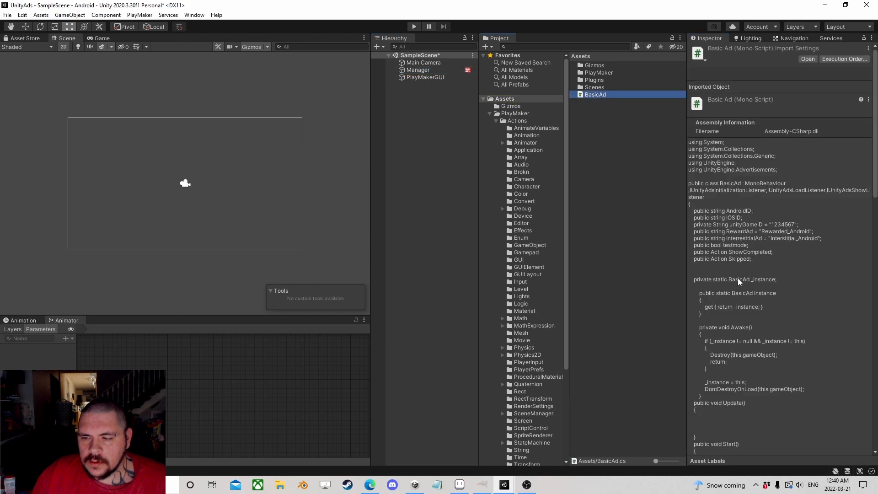
pyautogui.scroll(-3, 750, 284)
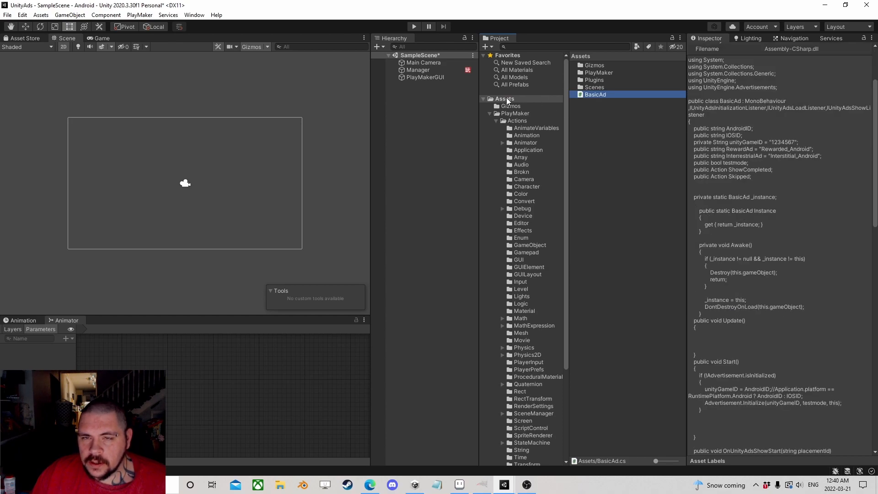
# Return to the Manager object and switch its PlayMakerFSM component on and back off
pyautogui.click(430, 71)
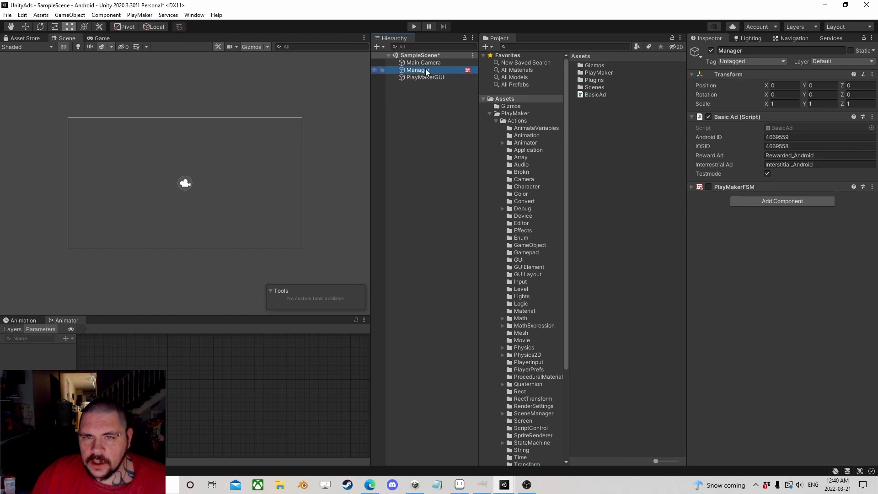
pyautogui.click(418, 71)
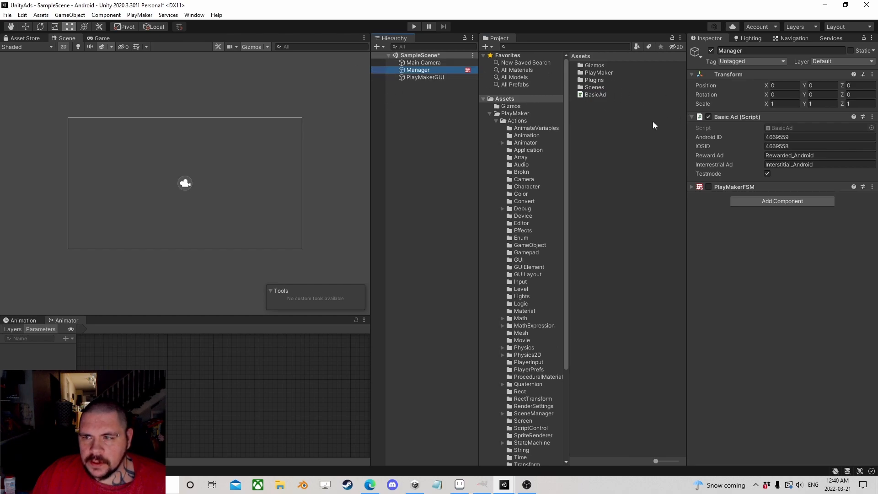
pyautogui.click(710, 187)
pyautogui.click(709, 187)
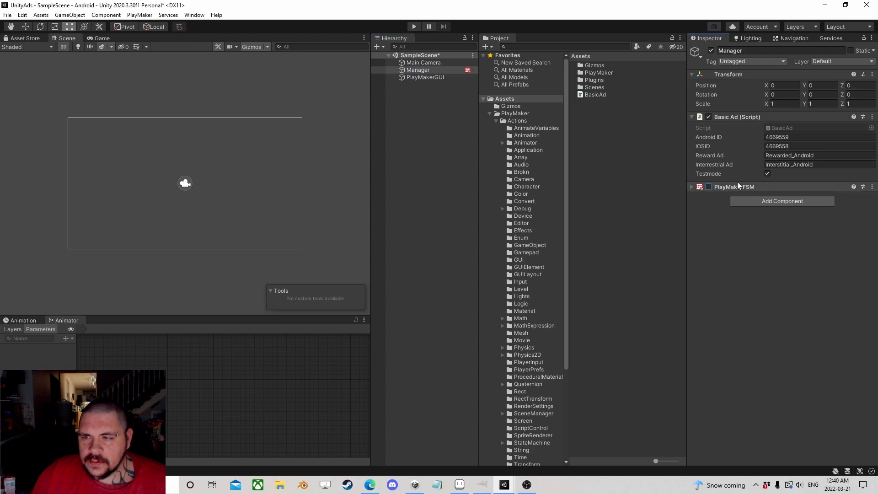